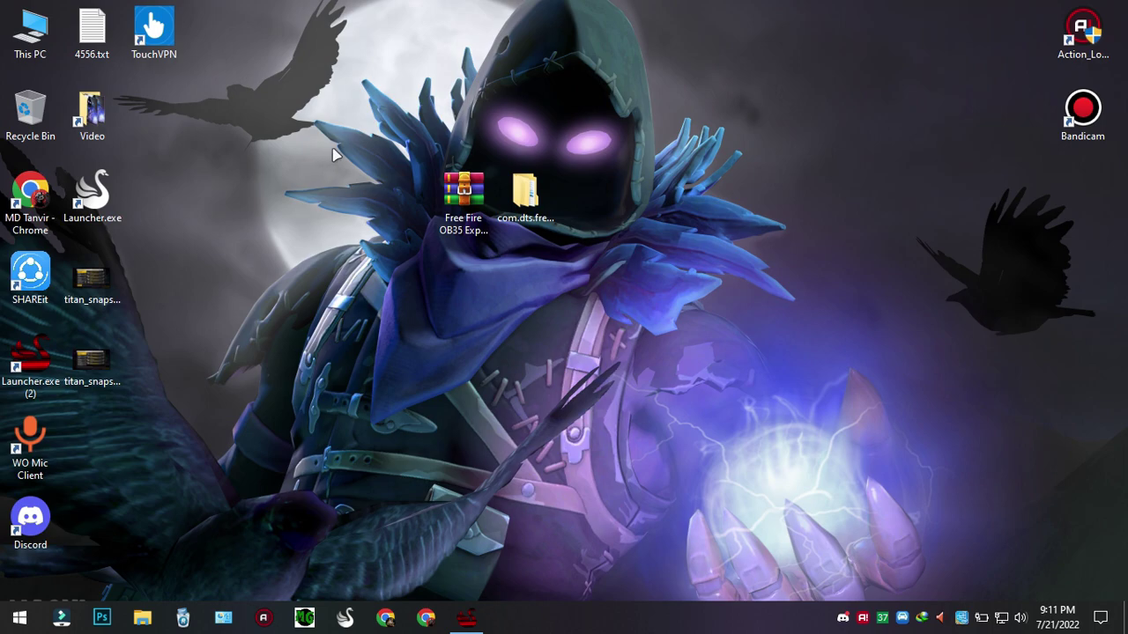
# Move the Free Fire OB35 Expansion Pack archive to a new spot beside the com.dts.fre… folder
pyautogui.moveTo(451, 220)
pyautogui.mouseDown()
pyautogui.moveTo(406, 268)
pyautogui.moveTo(452, 299)
pyautogui.moveTo(383, 188)
pyautogui.moveTo(390, 157)
pyautogui.mouseUp()
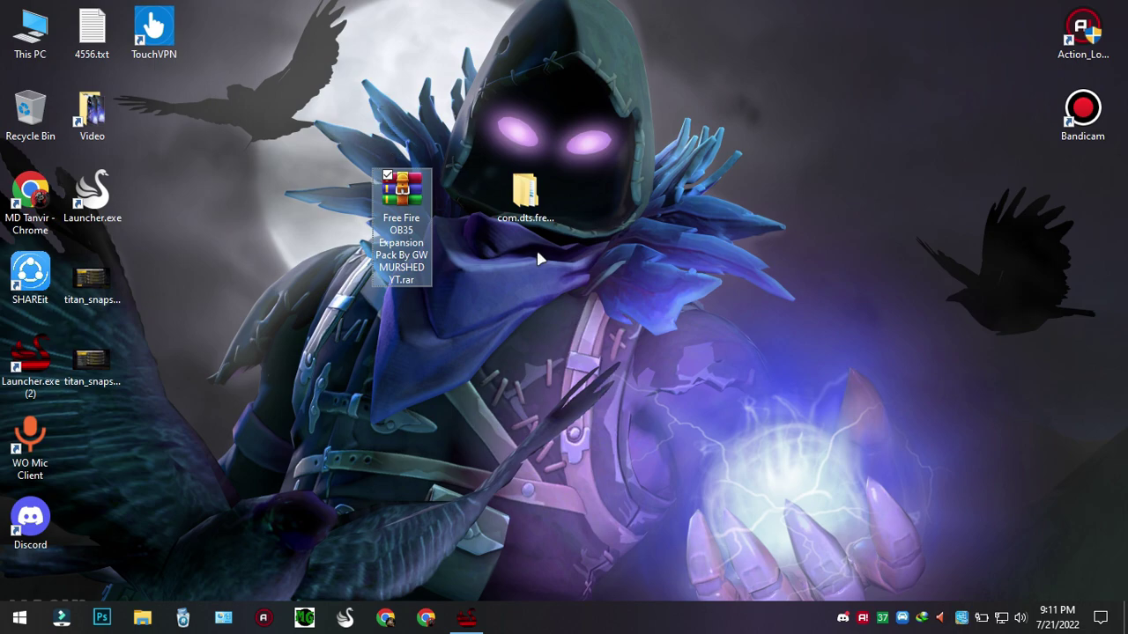
# Check the Free Fire archive's properties, then move the archive up and to the left
pyautogui.rightClick(407, 203)
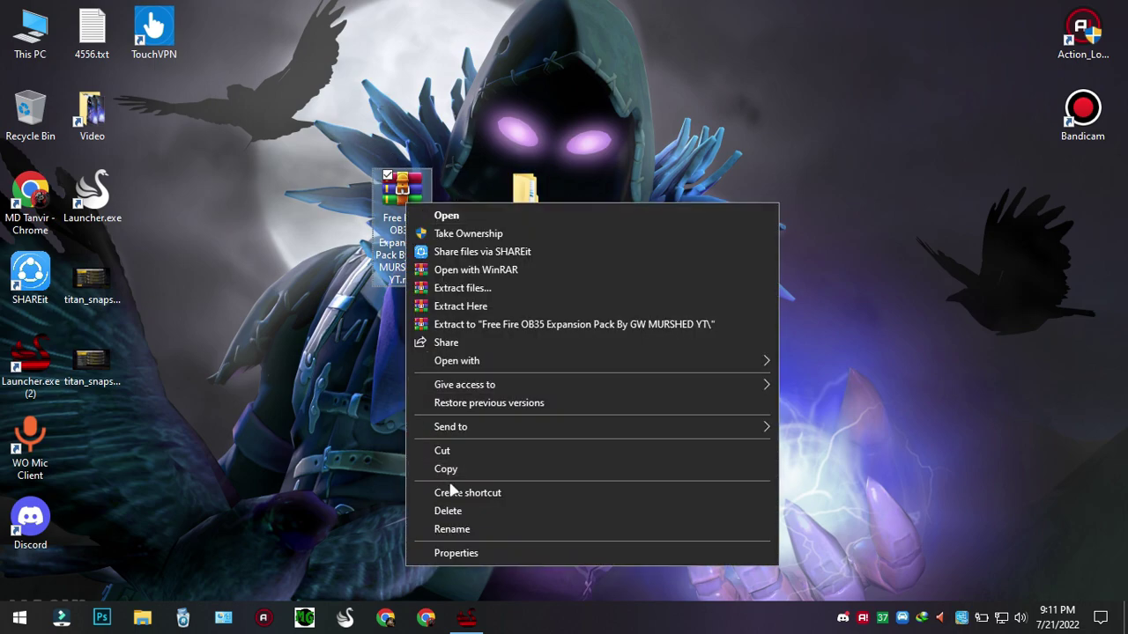
pyautogui.click(453, 553)
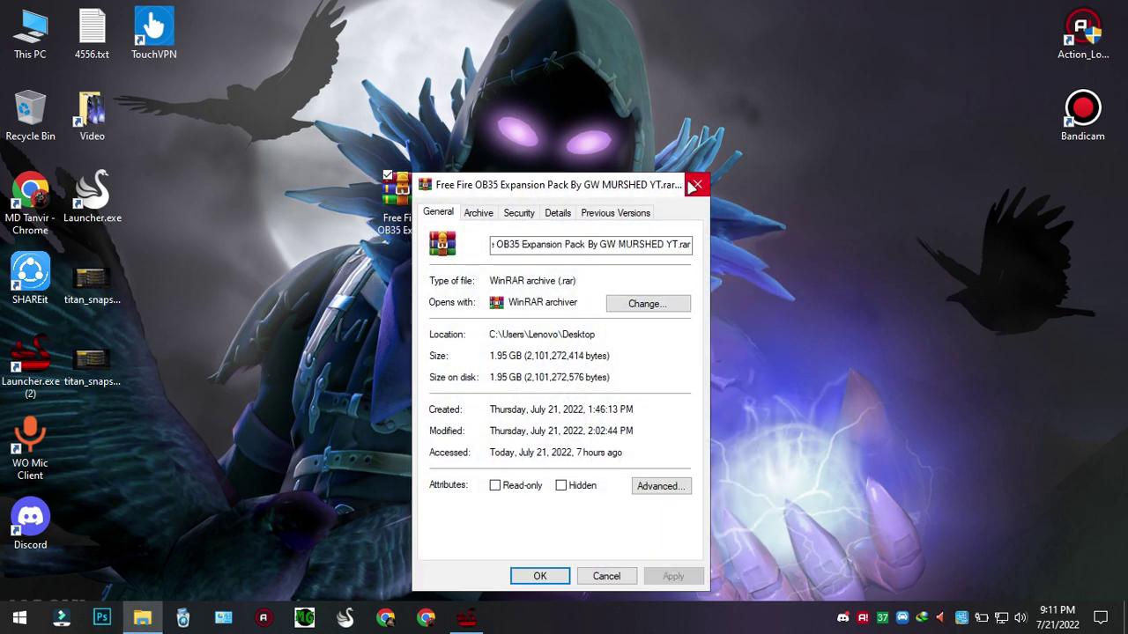
pyautogui.click(696, 184)
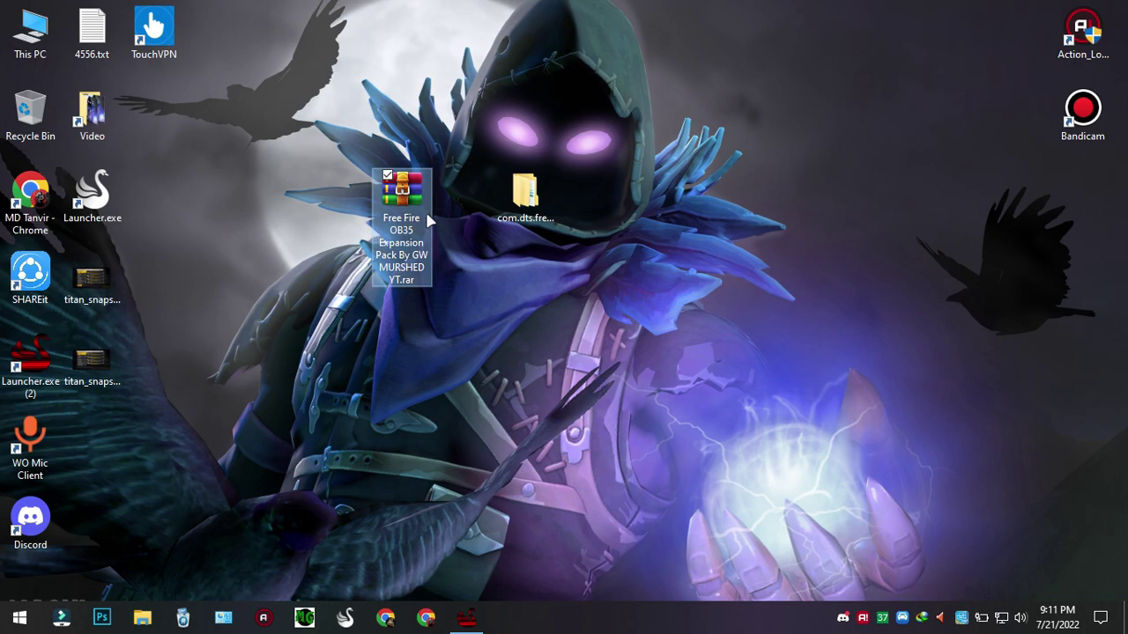
pyautogui.moveTo(430, 224)
pyautogui.mouseDown()
pyautogui.moveTo(430, 188)
pyautogui.moveTo(368, 142)
pyautogui.mouseUp()
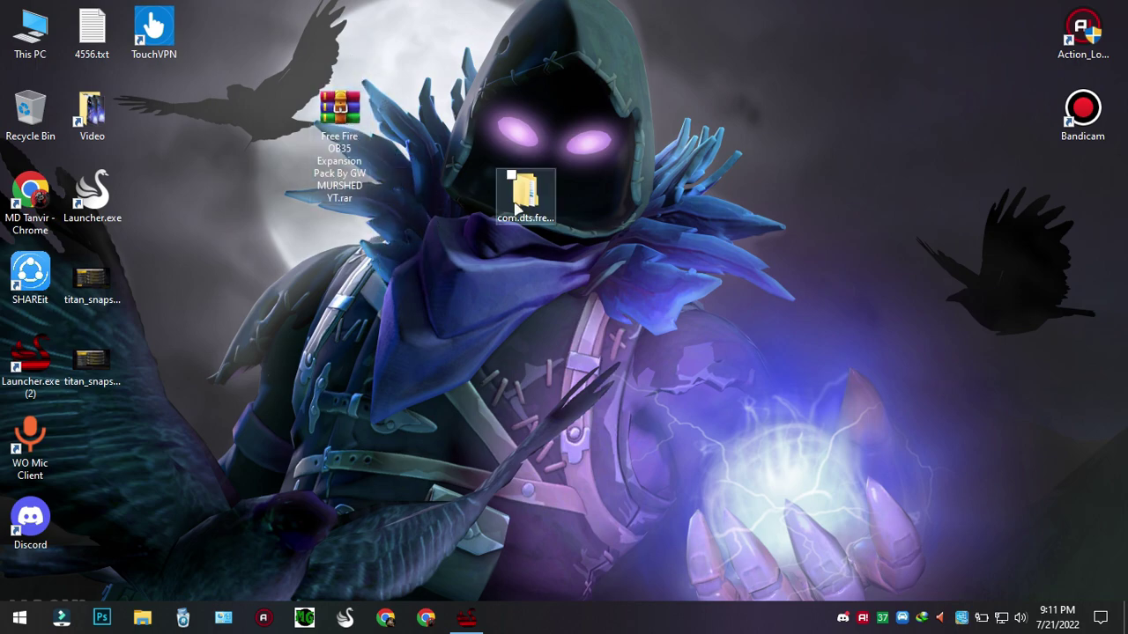
# Check the com.dts.freefireth folder's size (3.04 GB, 1,154 files), then refresh the desktop
pyautogui.rightClick(538, 204)
pyautogui.click(597, 586)
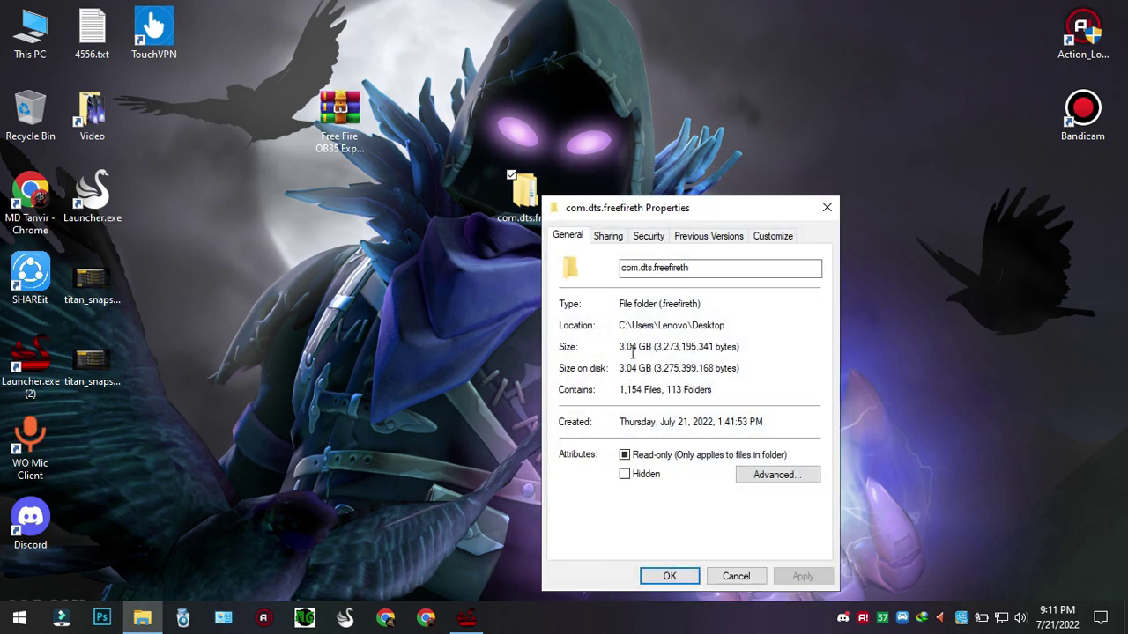
pyautogui.click(826, 208)
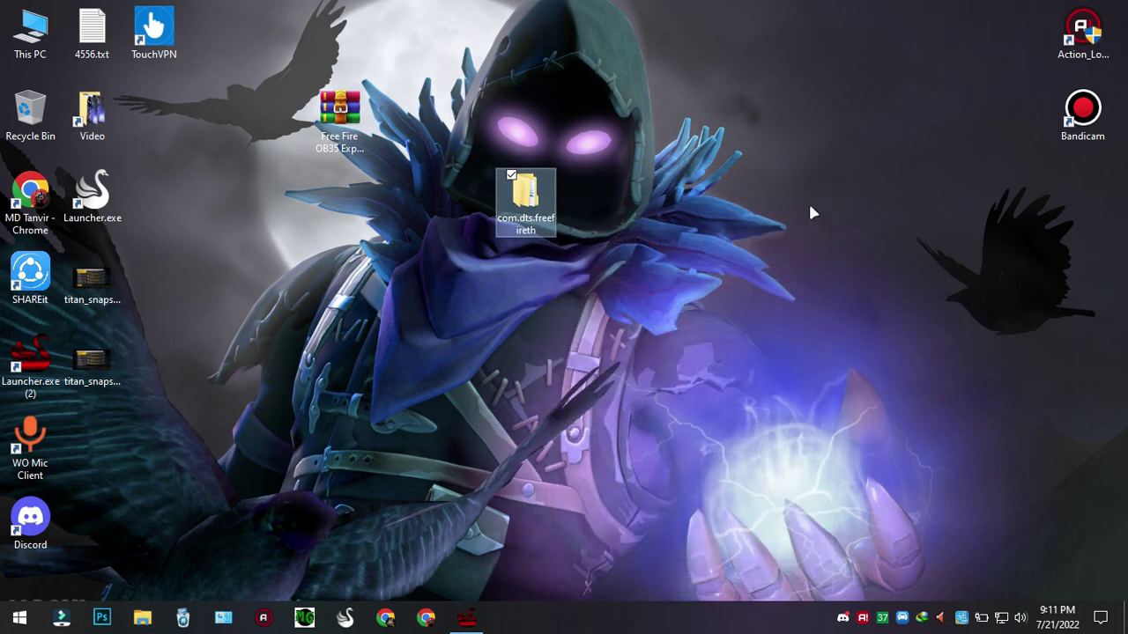
pyautogui.rightClick(352, 233)
pyautogui.click(387, 277)
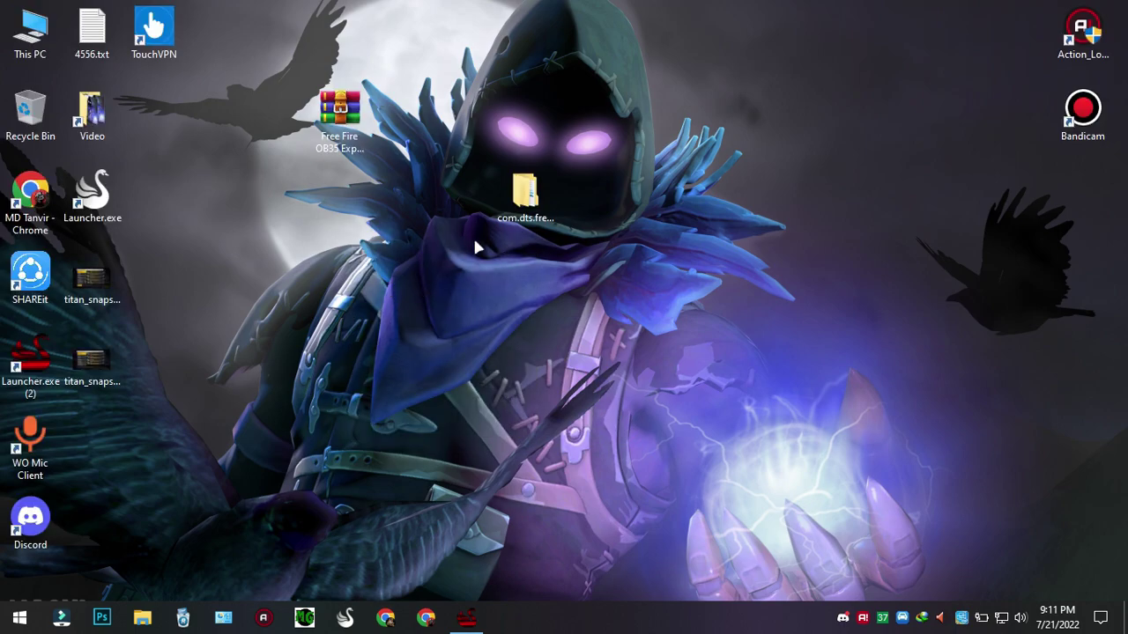
# Cut the com.dts.freefireth folder from the desktop
pyautogui.rightClick(512, 211)
pyautogui.click(492, 213)
pyautogui.click(517, 203)
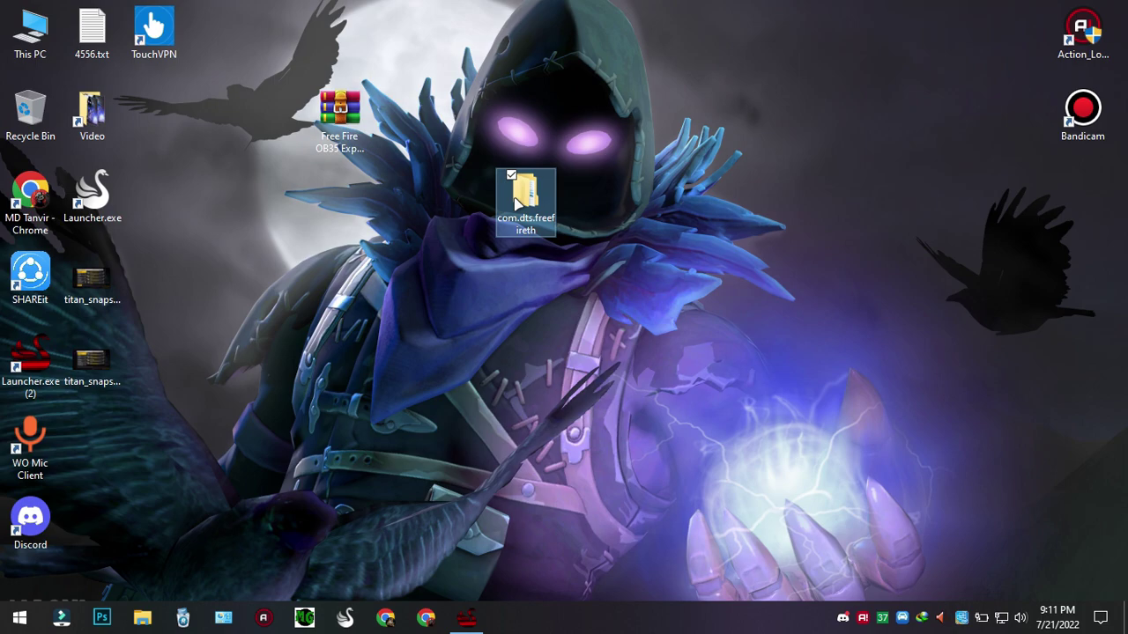
pyautogui.rightClick(517, 203)
pyautogui.click(548, 486)
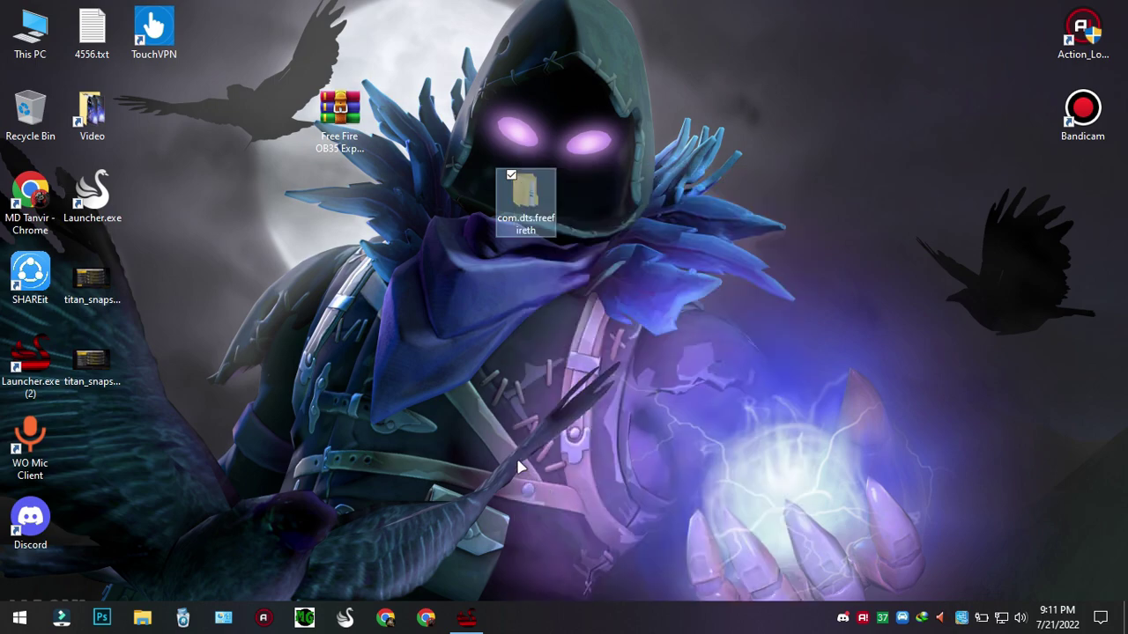
pyautogui.rightClick(229, 374)
pyautogui.click(255, 428)
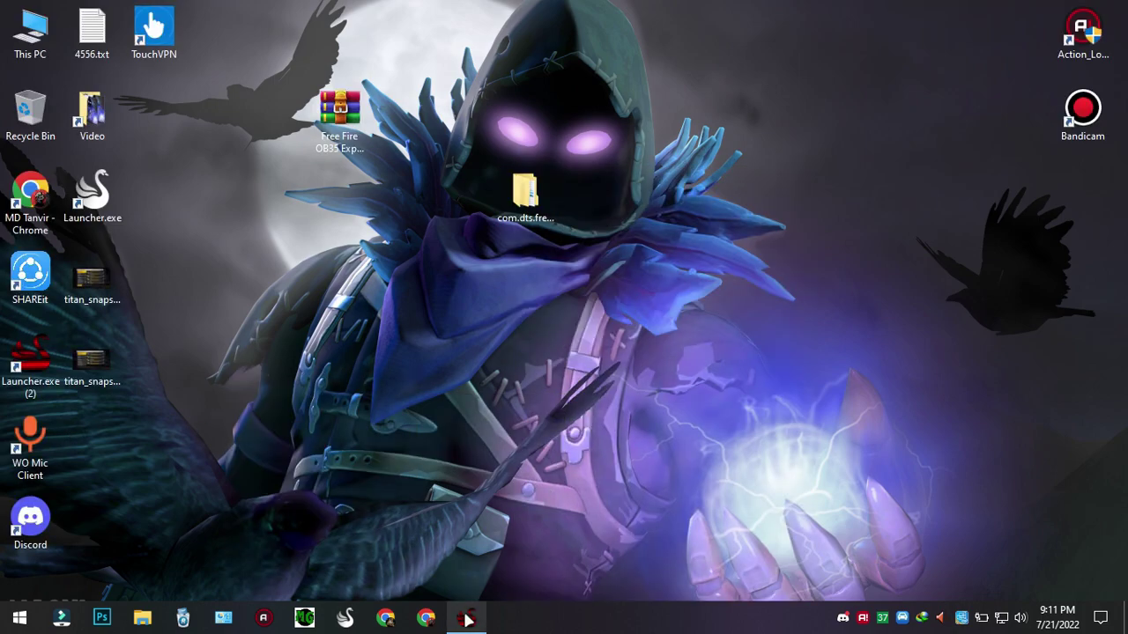
pyautogui.click(467, 620)
pyautogui.click(476, 187)
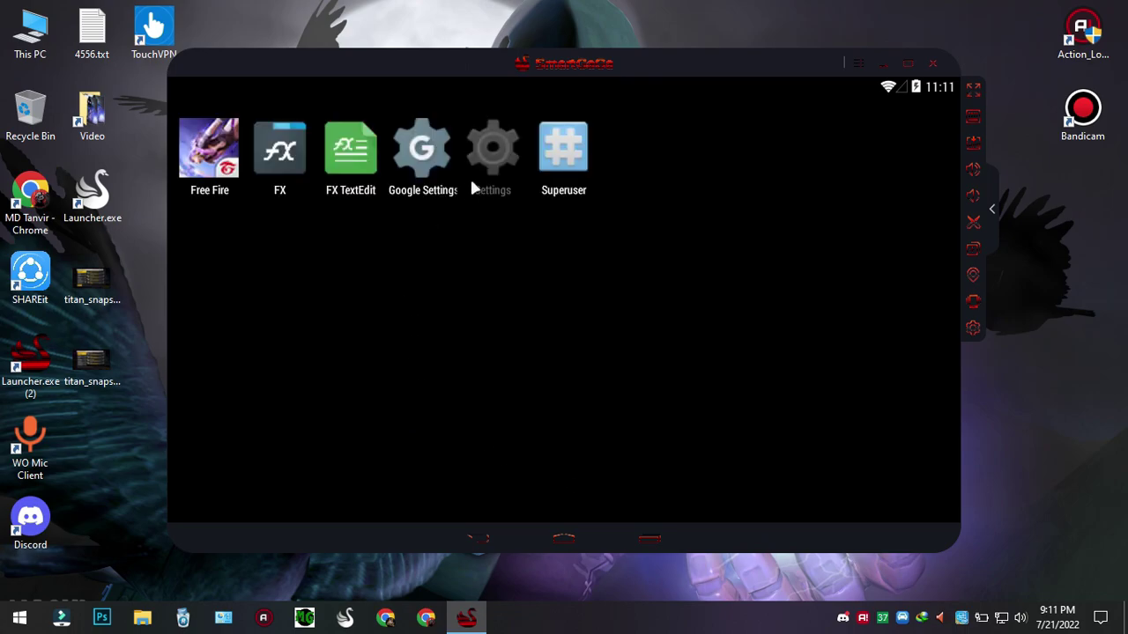
pyautogui.scroll(-1, 421, 264)
pyautogui.click(384, 273)
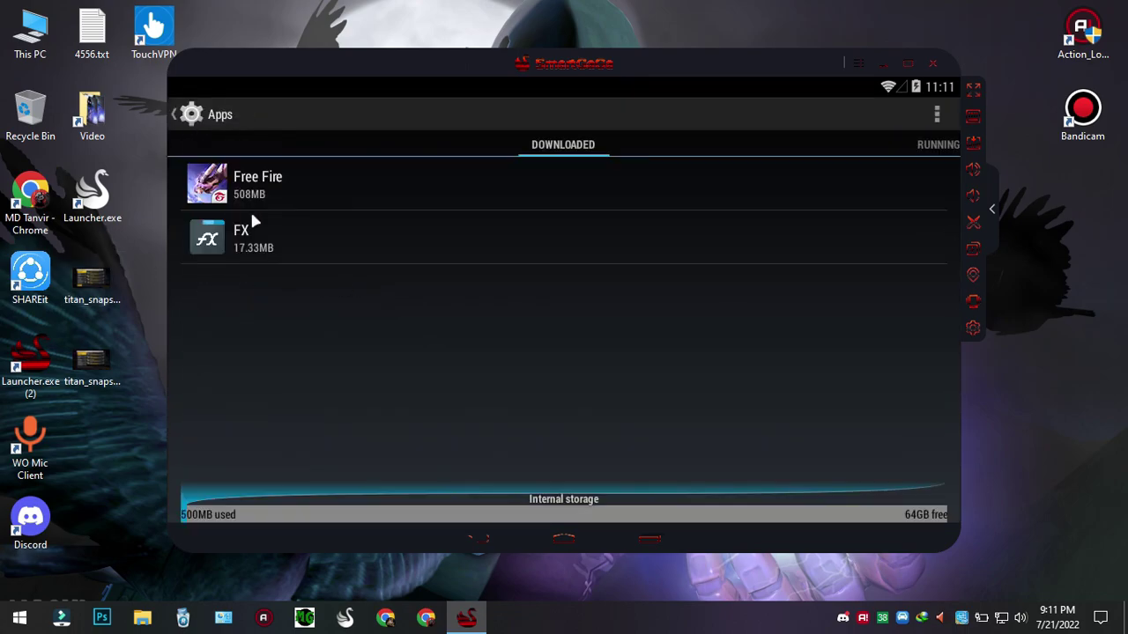
pyautogui.click(467, 183)
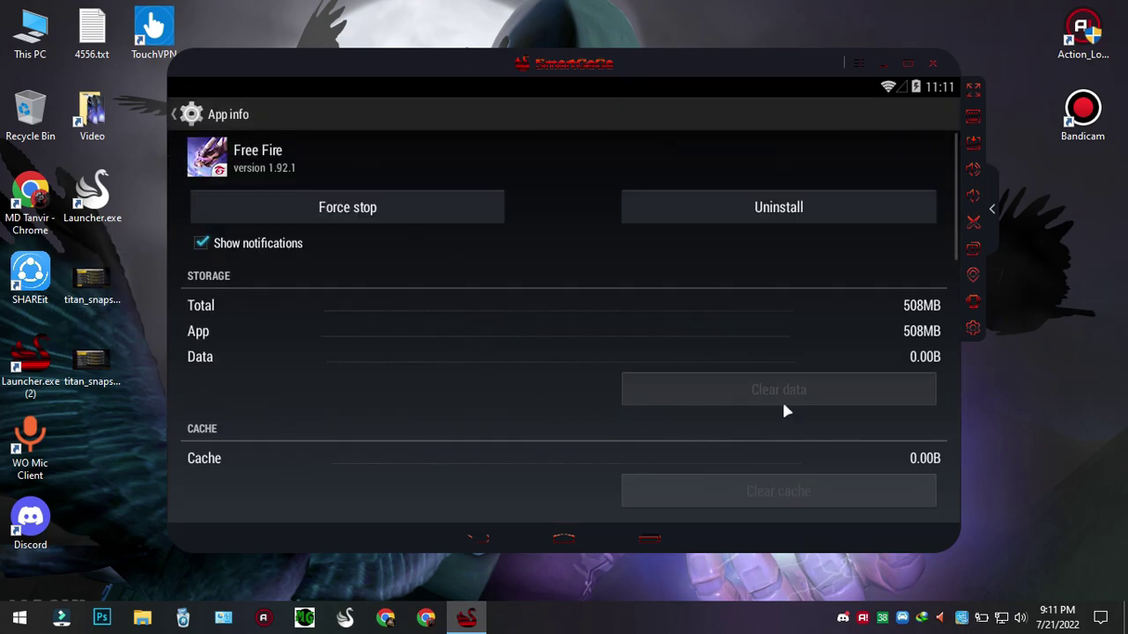
pyautogui.click(649, 537)
pyautogui.moveTo(846, 291); pyautogui.dragTo(866, 221)
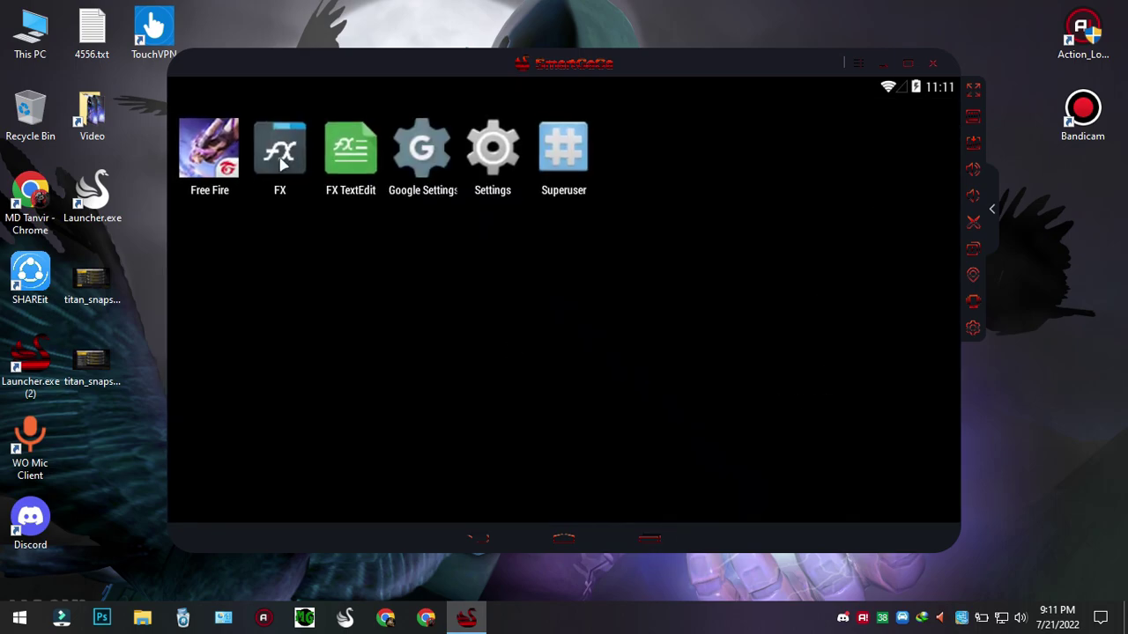
pyautogui.click(278, 154)
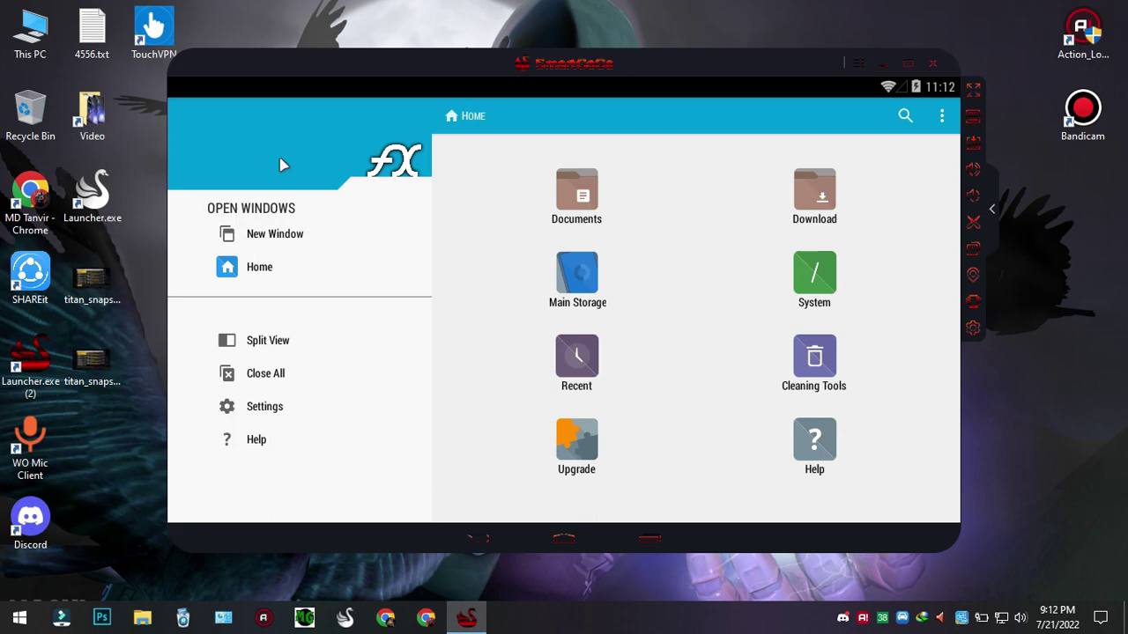
pyautogui.click(805, 288)
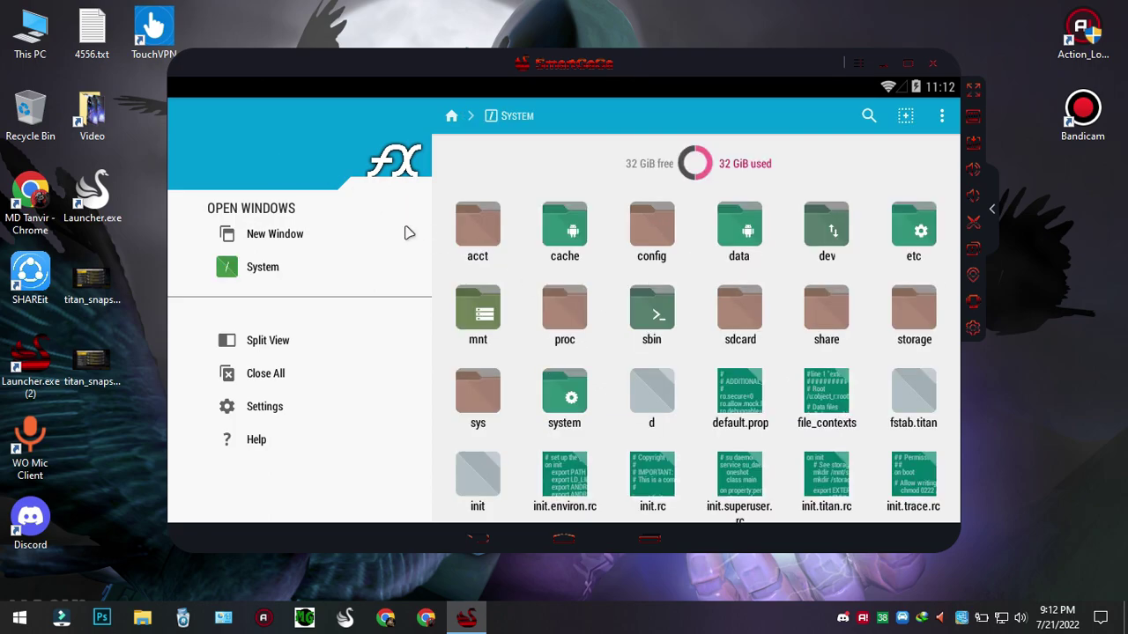
pyautogui.click(564, 539)
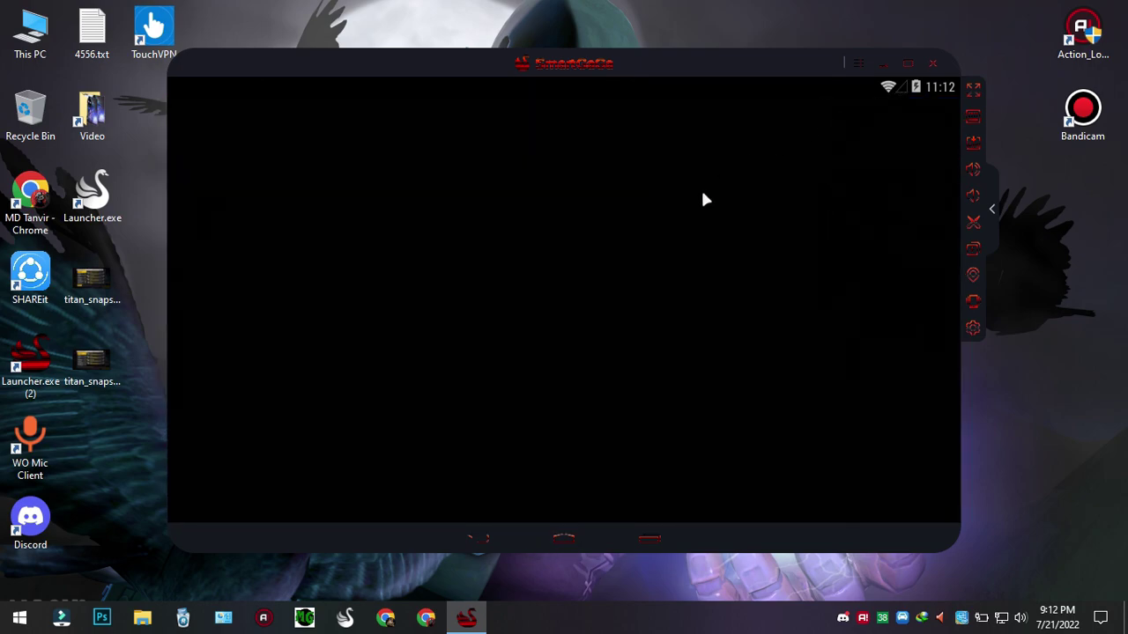
pyautogui.click(516, 163)
pyautogui.click(357, 512)
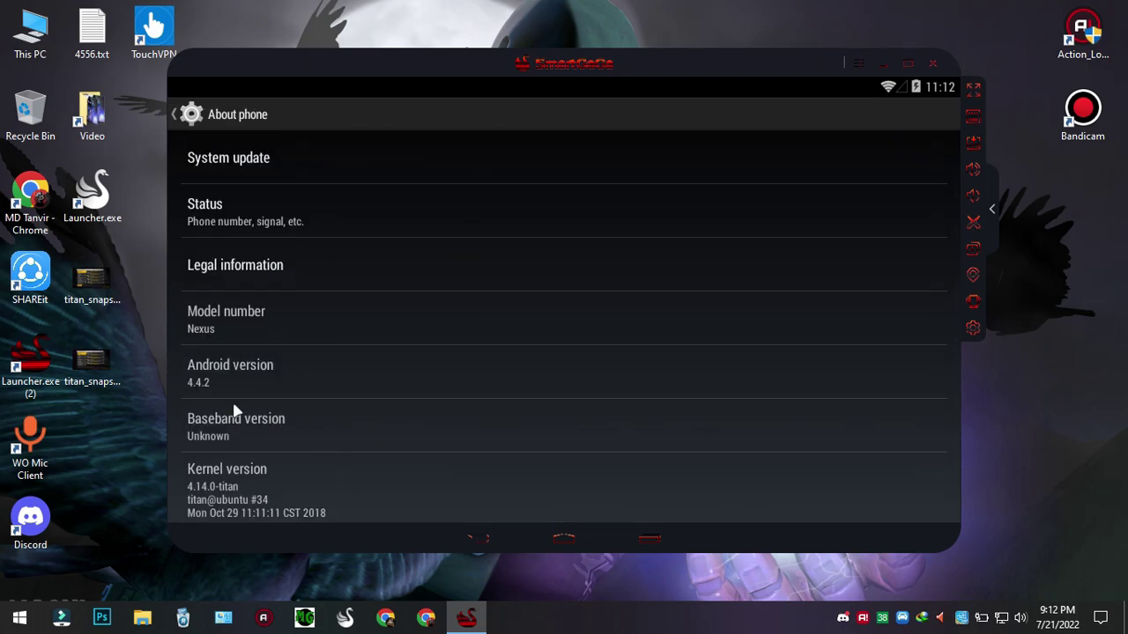
pyautogui.click(882, 64)
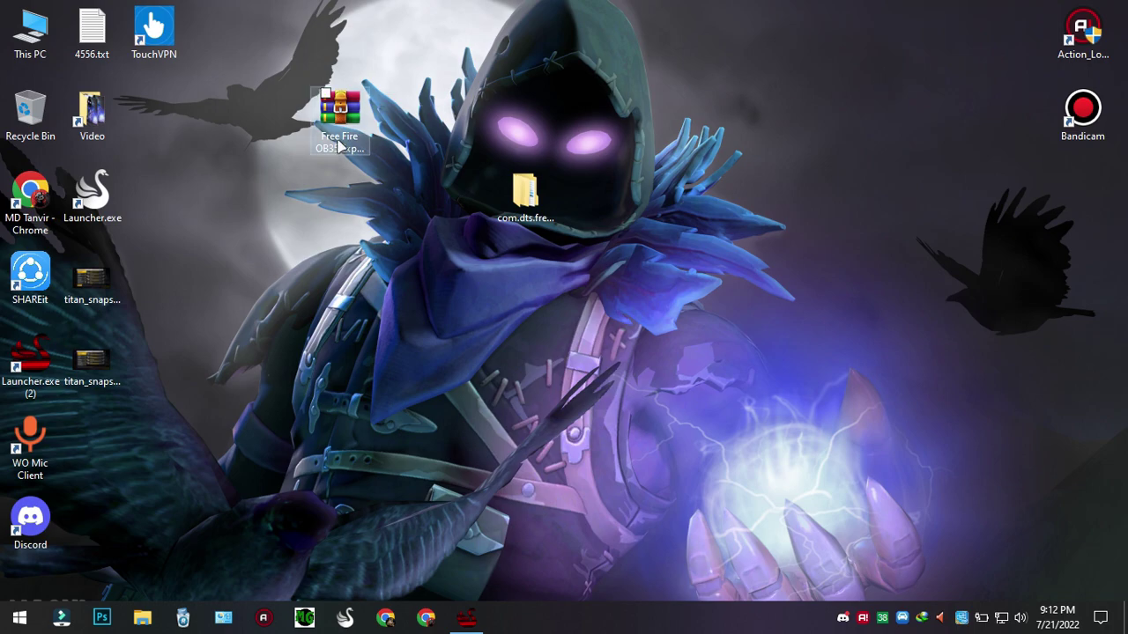
# Rearrange the desktop, putting the Free Fire archive beside the com.dts.freefireth folder
pyautogui.click(340, 145)
pyautogui.moveTo(340, 145); pyautogui.dragTo(401, 225)
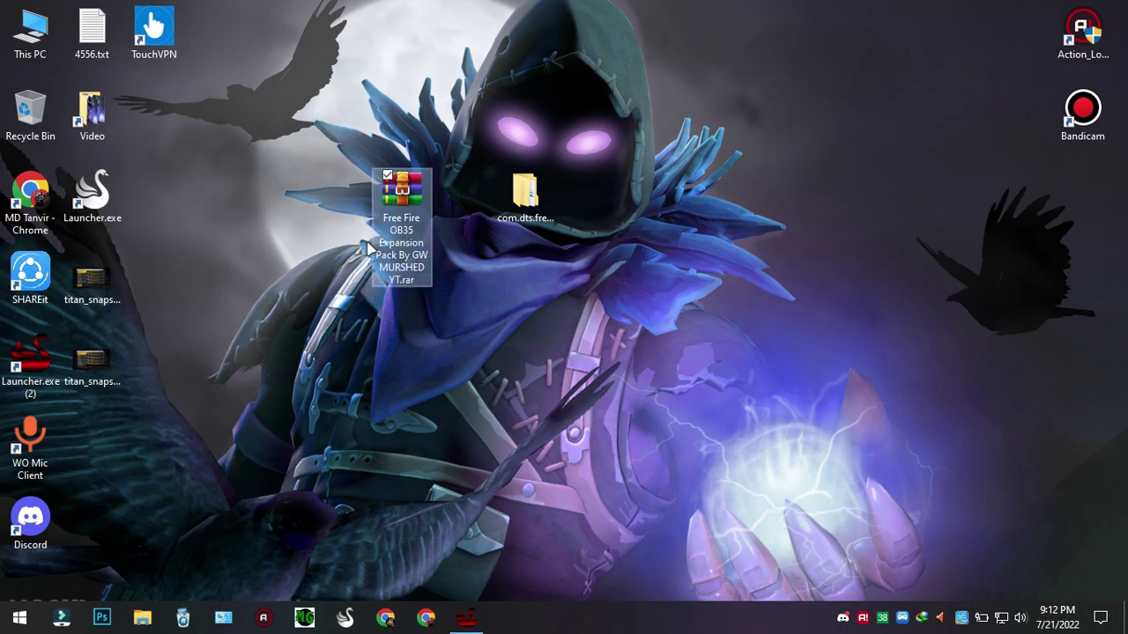
pyautogui.moveTo(419, 342); pyautogui.dragTo(335, 137)
pyautogui.click(368, 379)
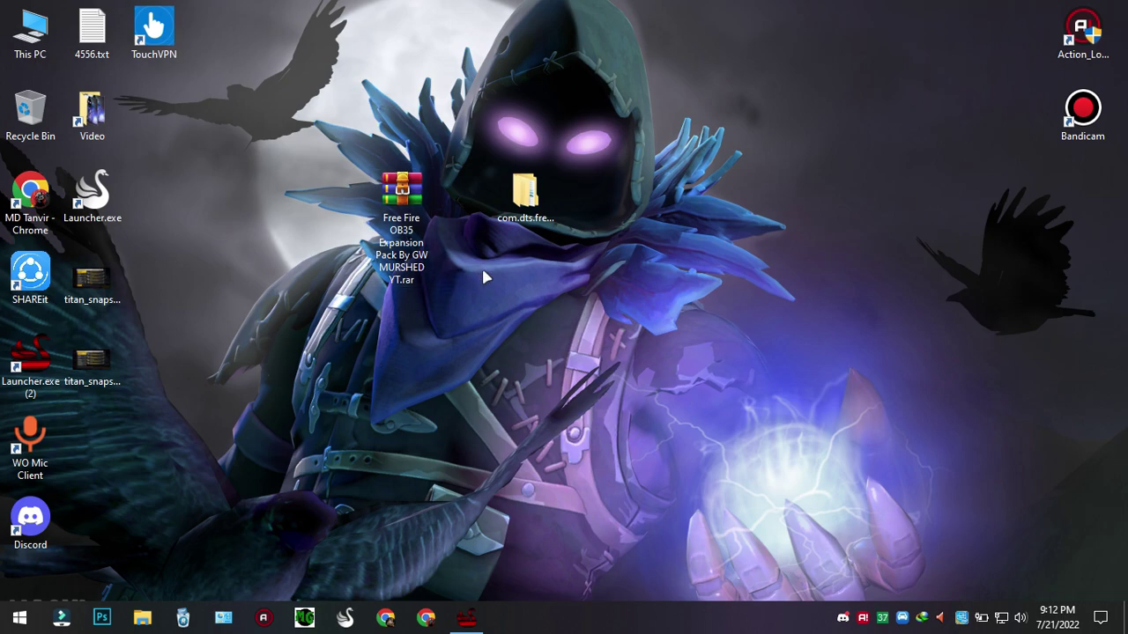
pyautogui.moveTo(527, 211); pyautogui.dragTo(623, 275)
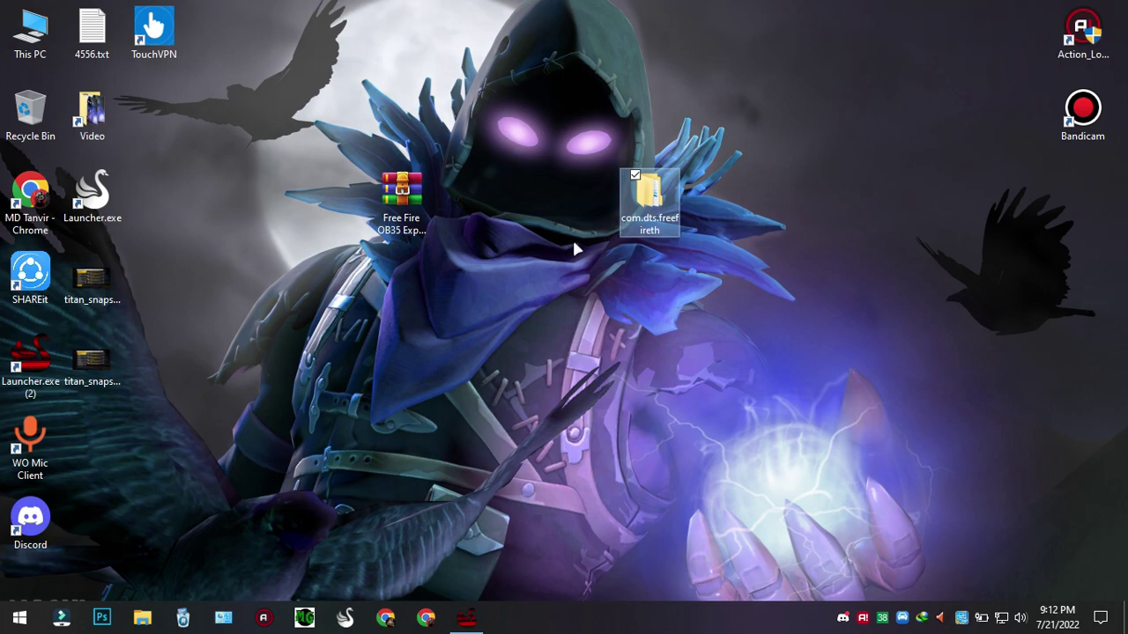
# Move the com.dts.freefireth folder into the SmartGaGa sharefs folder via Launcher.exe's file location
pyautogui.rightClick(653, 202)
pyautogui.click(691, 467)
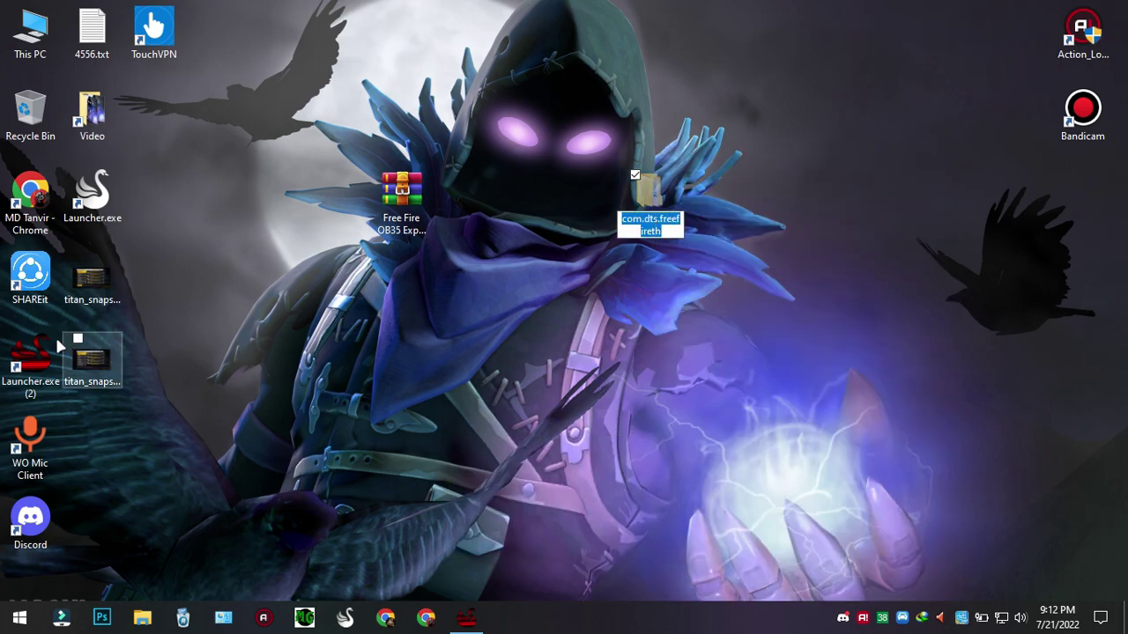
pyautogui.rightClick(21, 357)
pyautogui.click(84, 231)
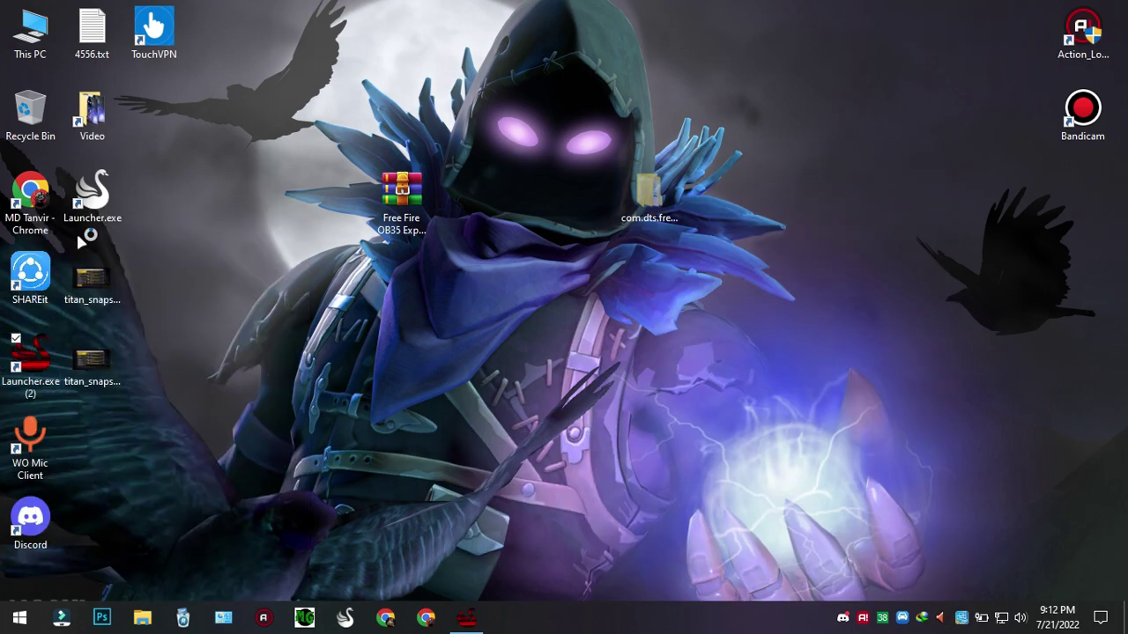
pyautogui.scroll(10, 373, 321)
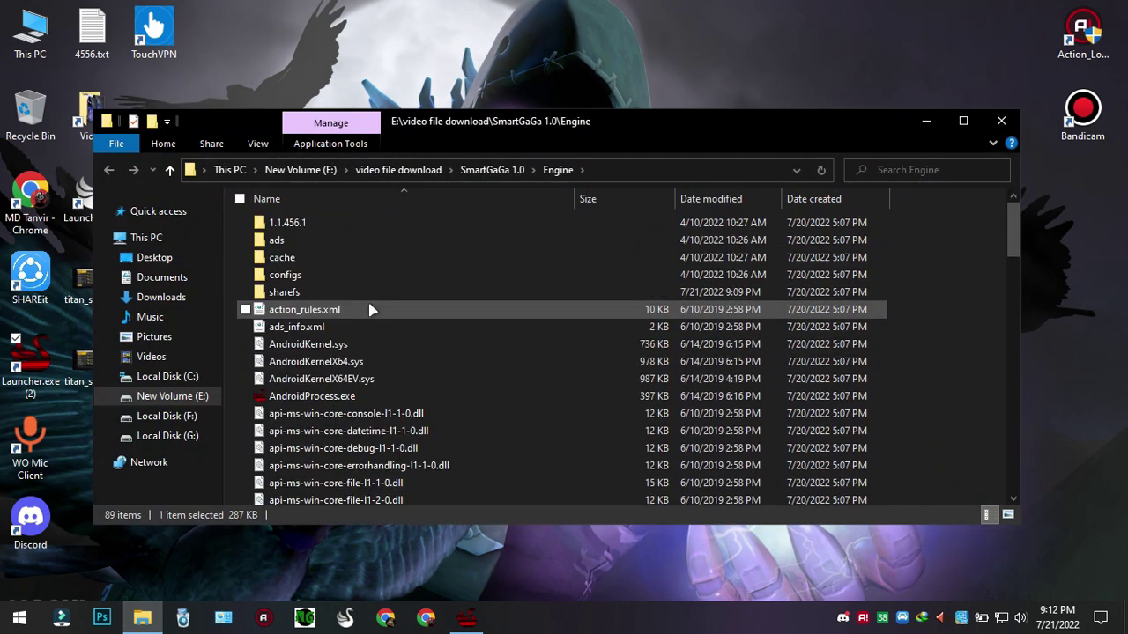
pyautogui.doubleClick(280, 293)
pyautogui.rightClick(363, 362)
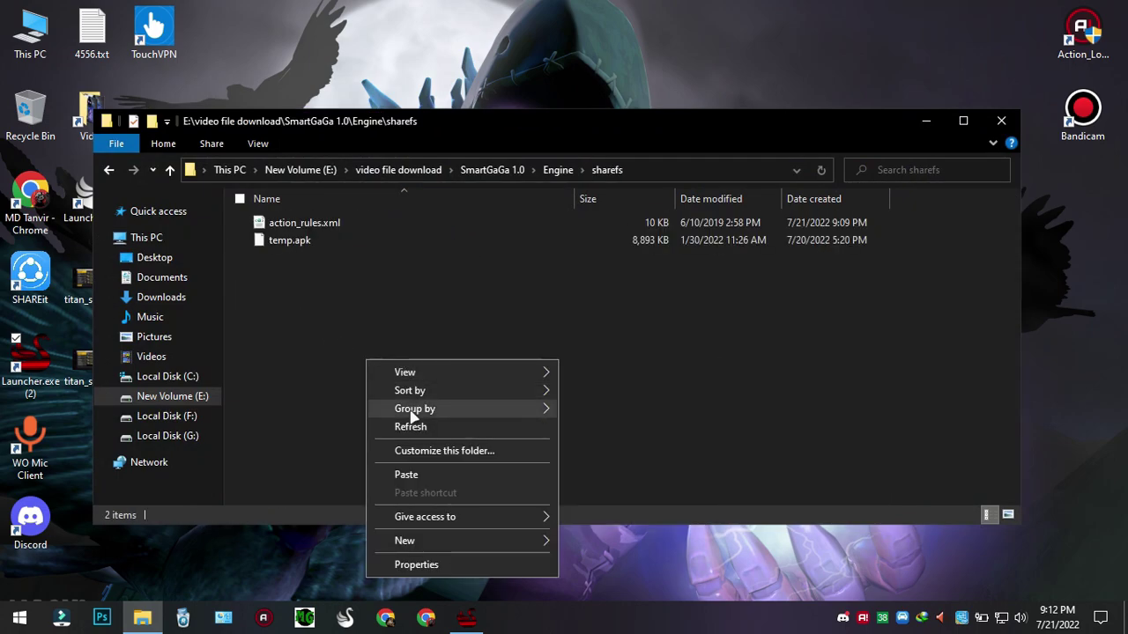
pyautogui.click(406, 470)
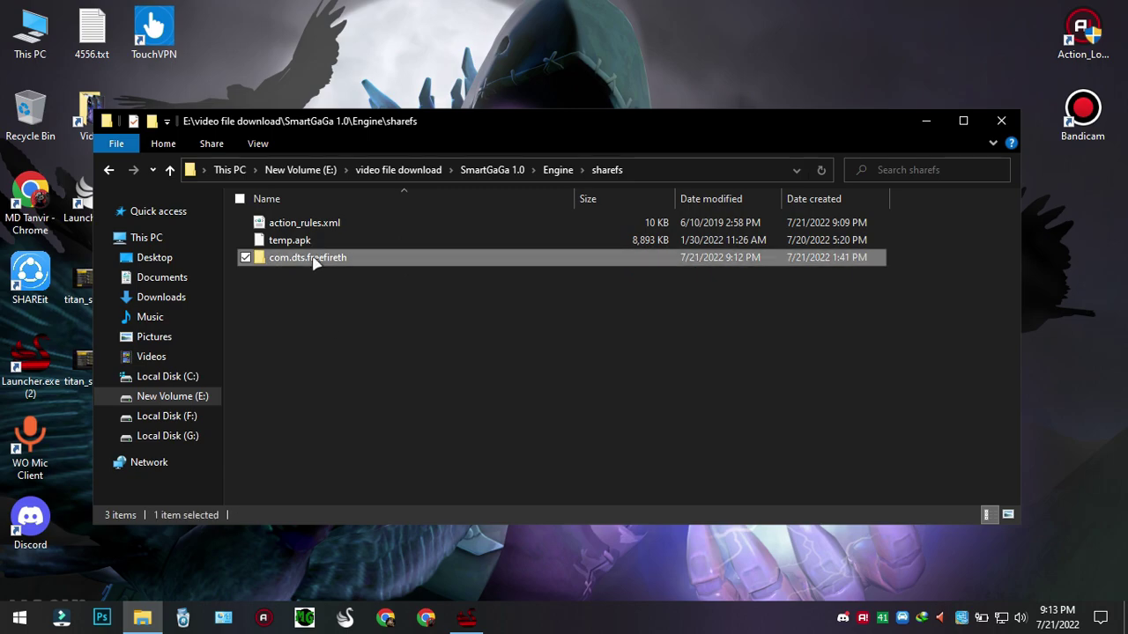
# Confirm the moved folder is 3.04 GB, then refresh the sharefs listing
pyautogui.rightClick(315, 258)
pyautogui.click(390, 586)
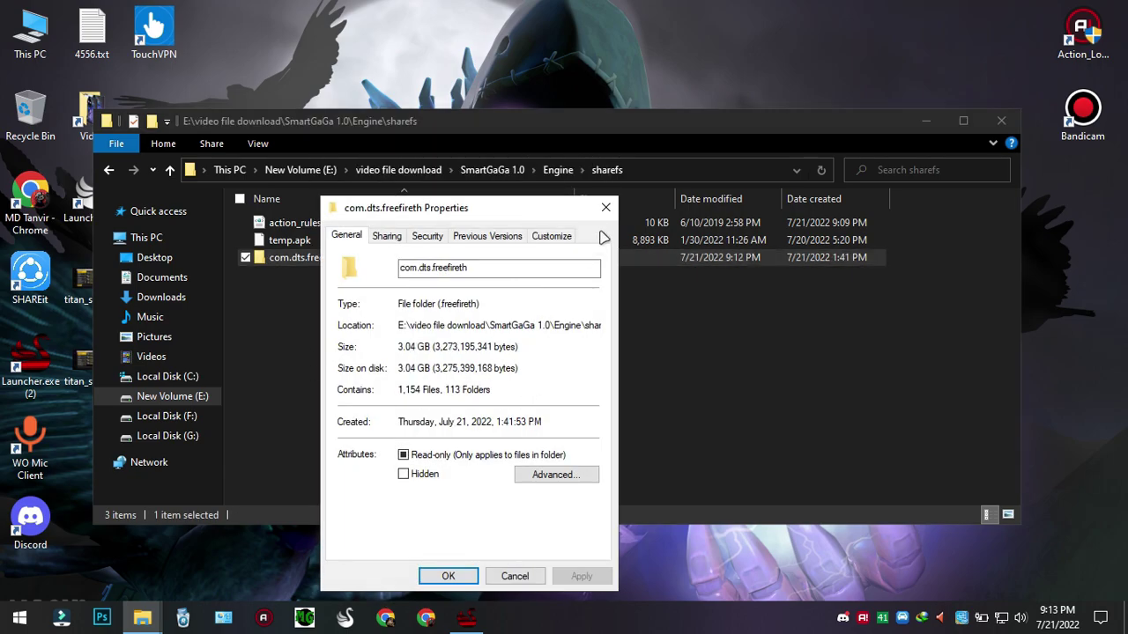
pyautogui.click(605, 215)
pyautogui.rightClick(687, 333)
pyautogui.click(731, 402)
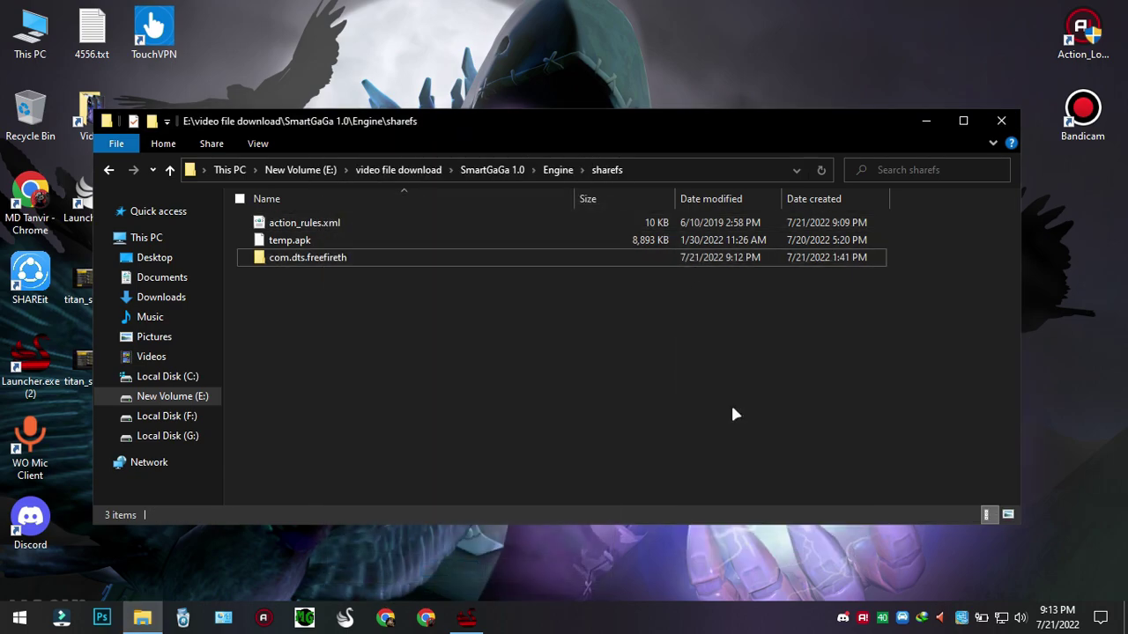
# Close File Explorer and refresh the Windows desktop
pyautogui.click(1001, 121)
pyautogui.rightClick(667, 226)
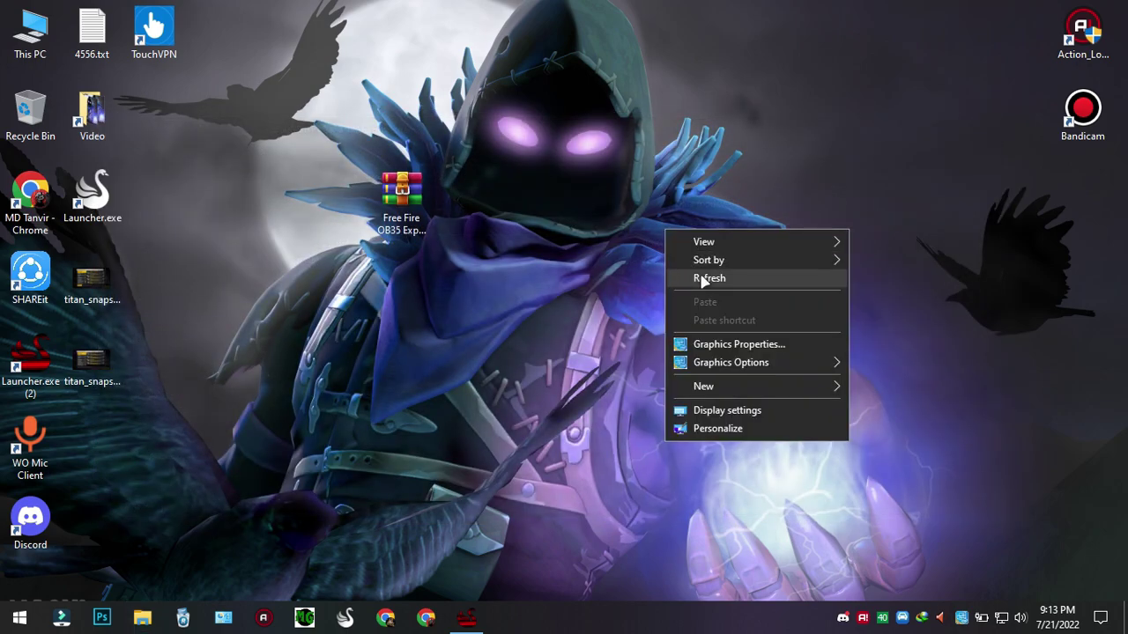
pyautogui.click(695, 280)
# In SmartGaGa, open FX file manager to the System share folder
pyautogui.click(467, 616)
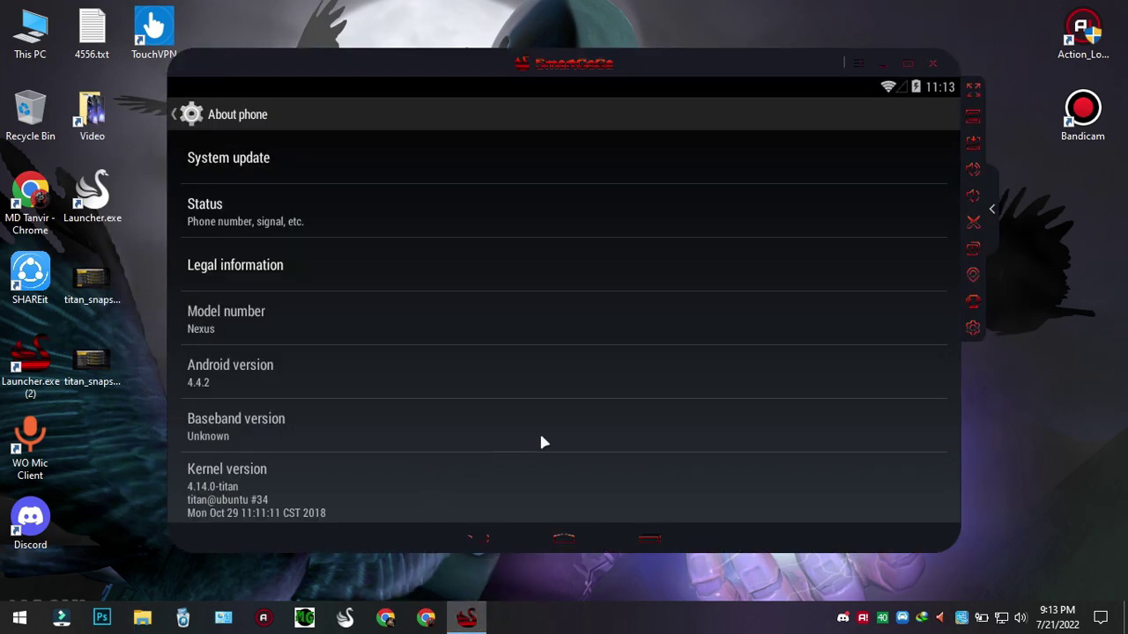
pyautogui.click(563, 548)
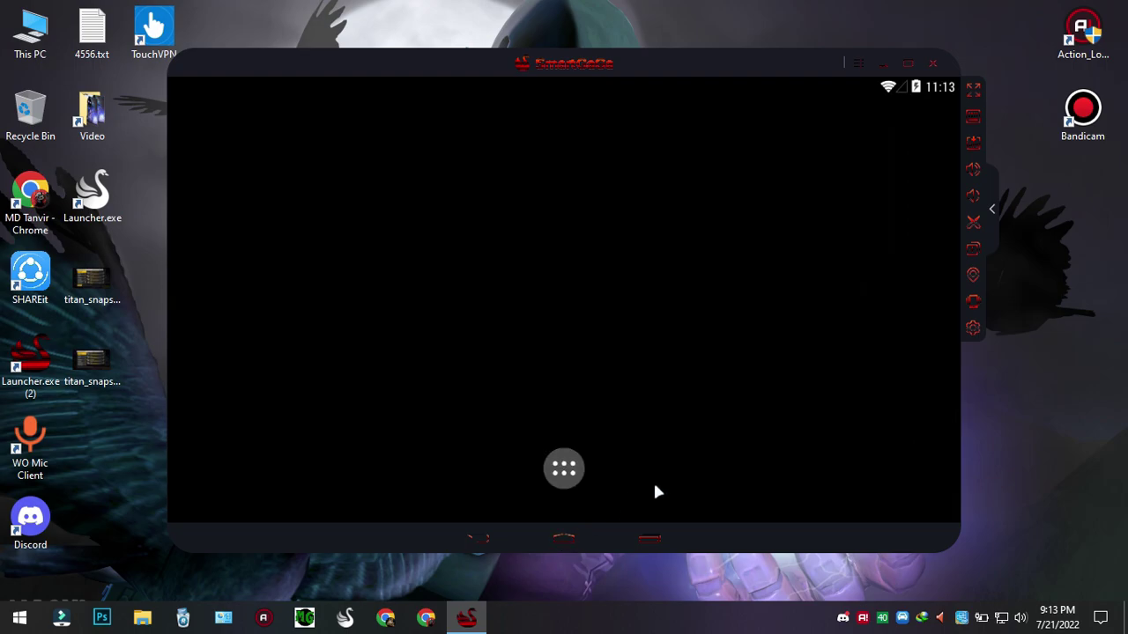
pyautogui.click(276, 172)
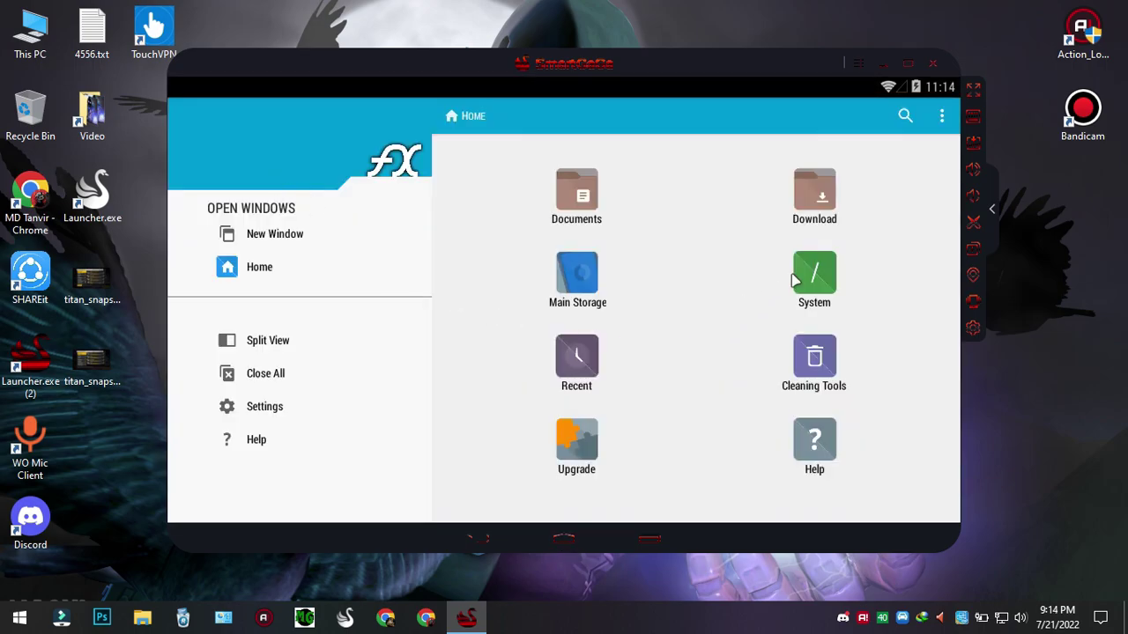
pyautogui.click(796, 285)
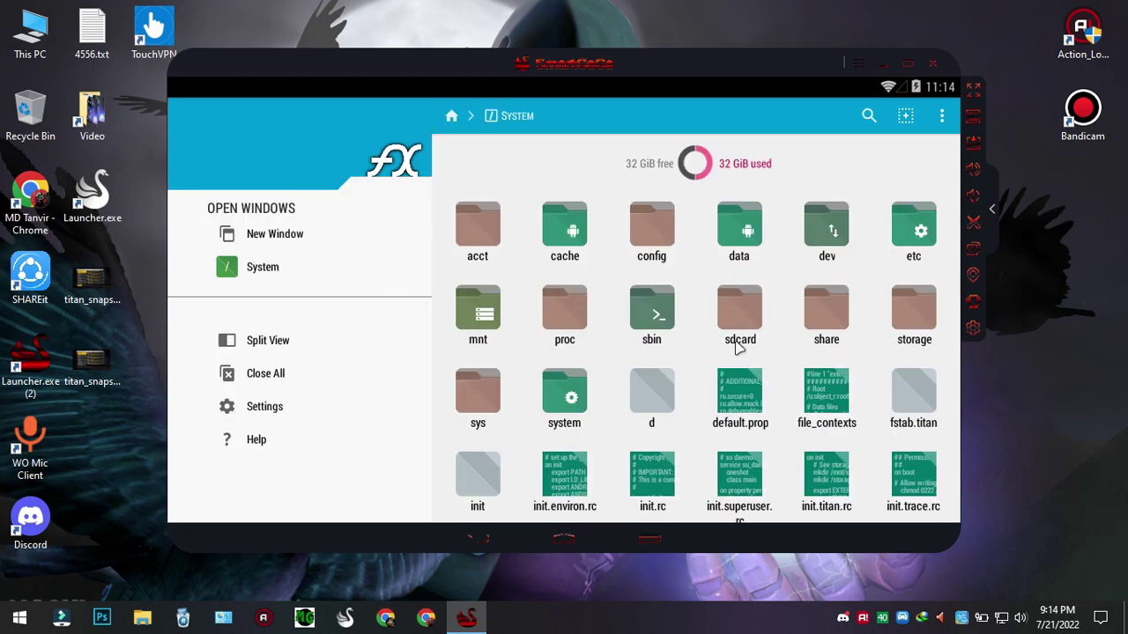
pyautogui.click(830, 312)
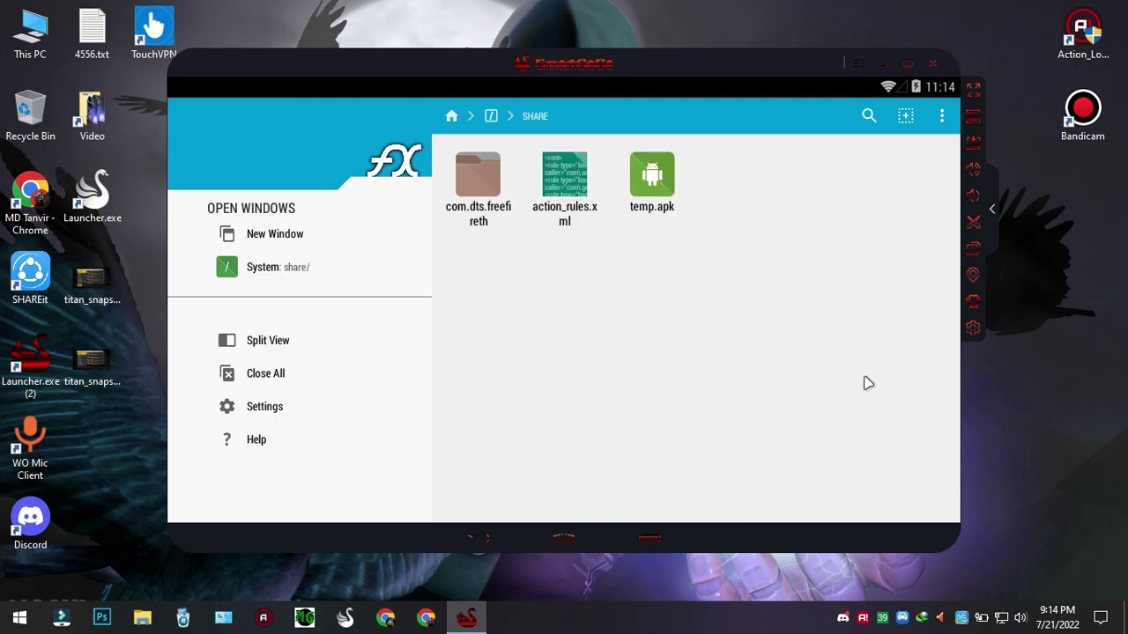
# Move com.dts.freefireth from share into Main Storage Android/data, then show recent apps
pyautogui.click(482, 201)
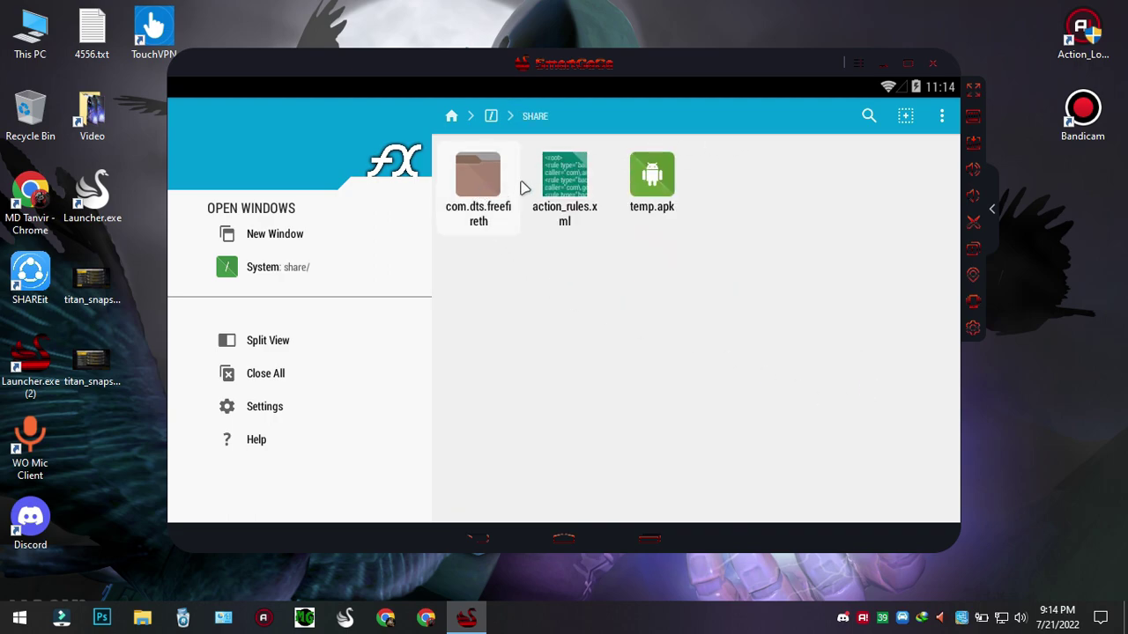
pyautogui.click(763, 116)
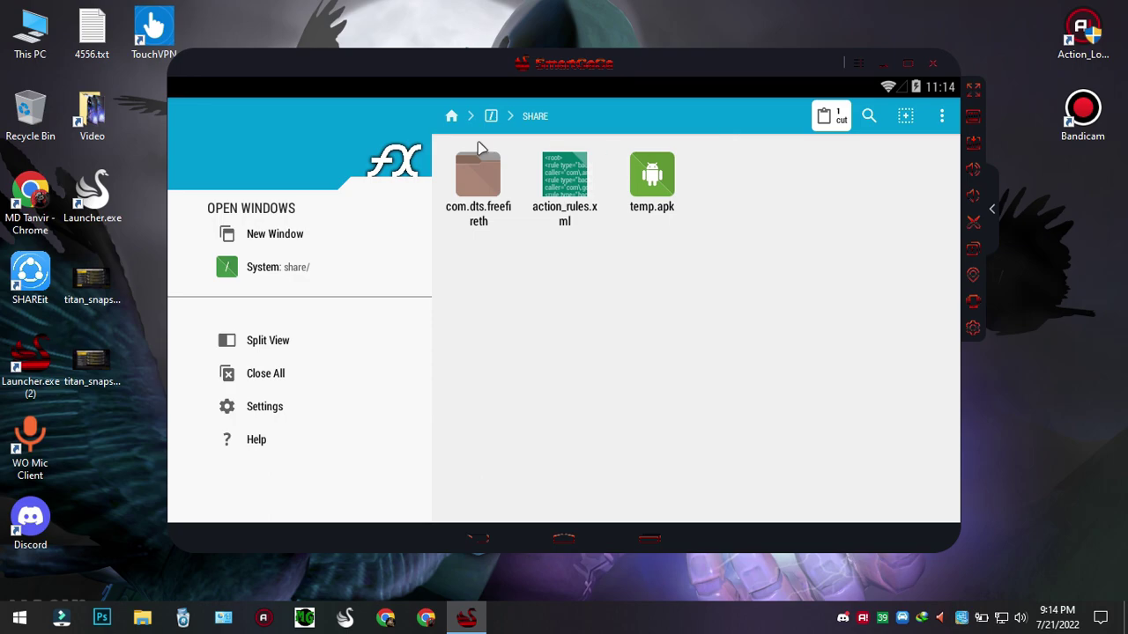
pyautogui.click(450, 117)
pyautogui.click(559, 282)
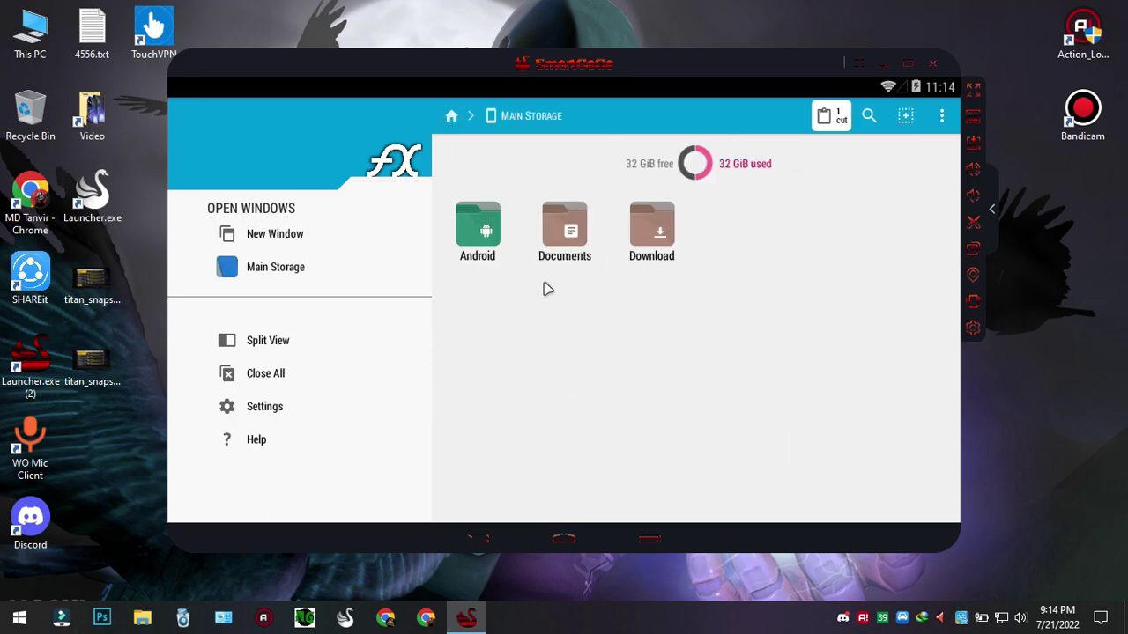
pyautogui.click(482, 231)
pyautogui.click(485, 187)
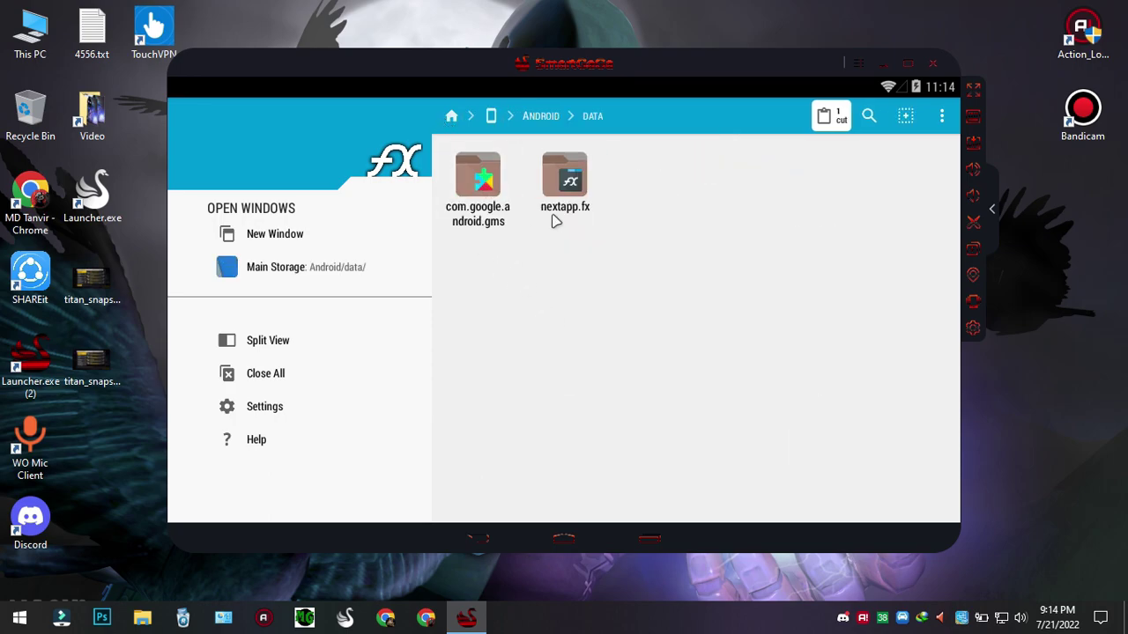
pyautogui.click(826, 122)
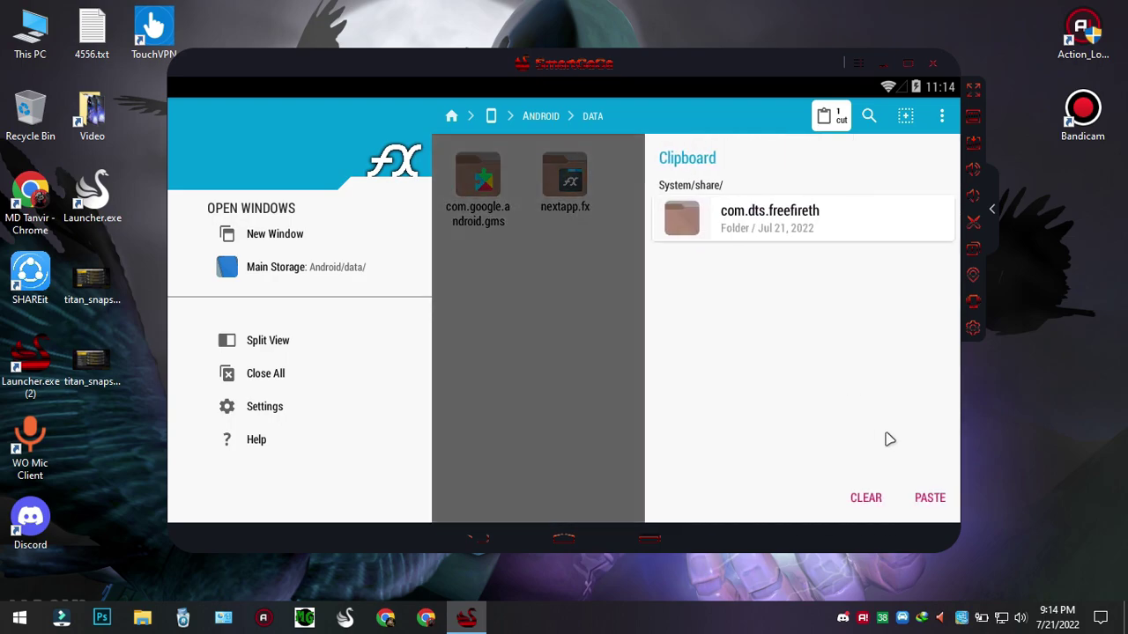
pyautogui.click(920, 499)
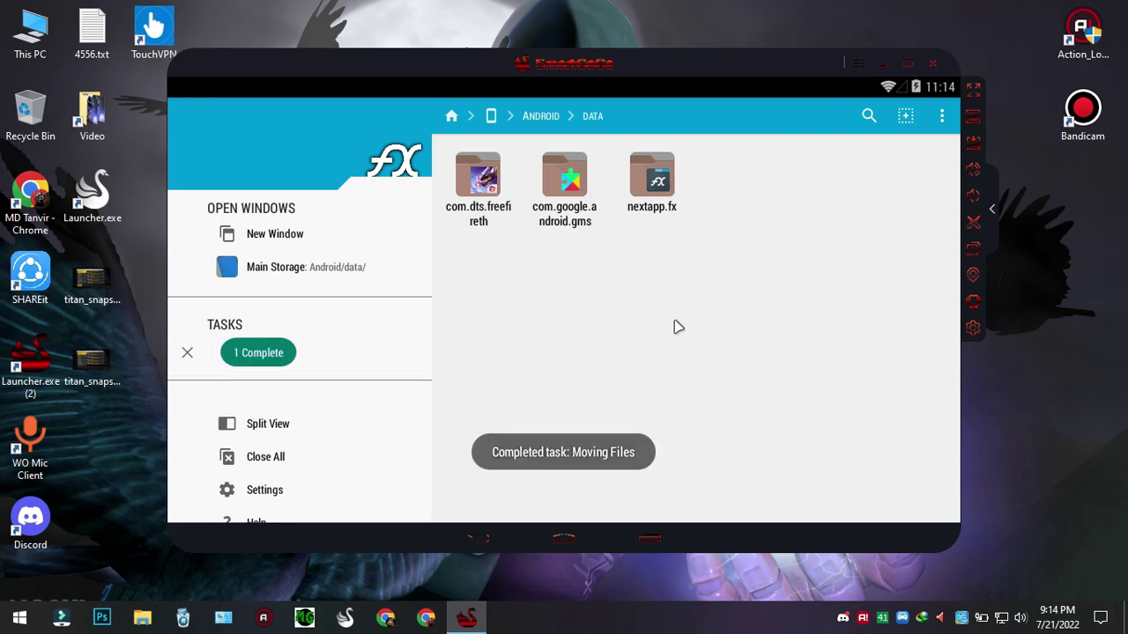
pyautogui.click(649, 540)
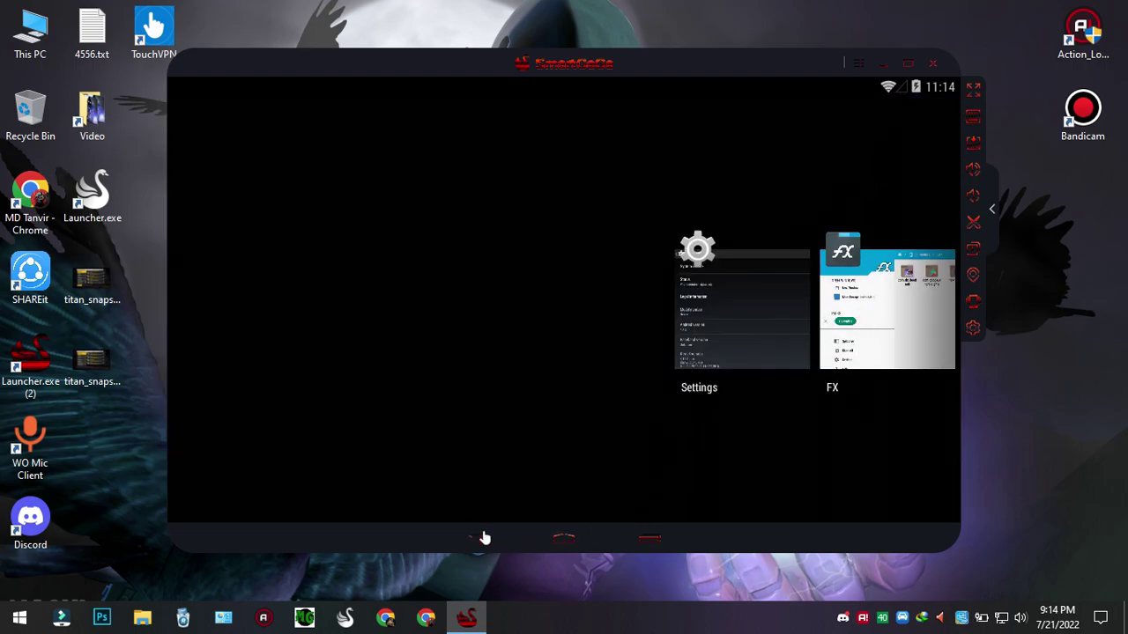
# Return to the Android home screen and launch Free Fire from the app drawer
pyautogui.click(560, 541)
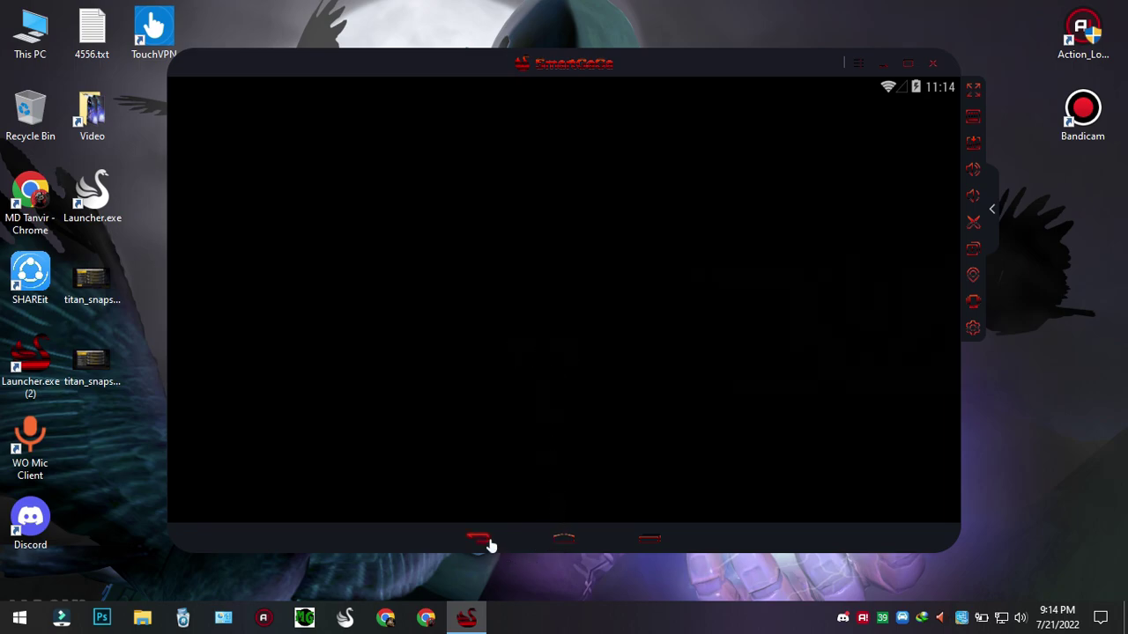
pyautogui.click(568, 545)
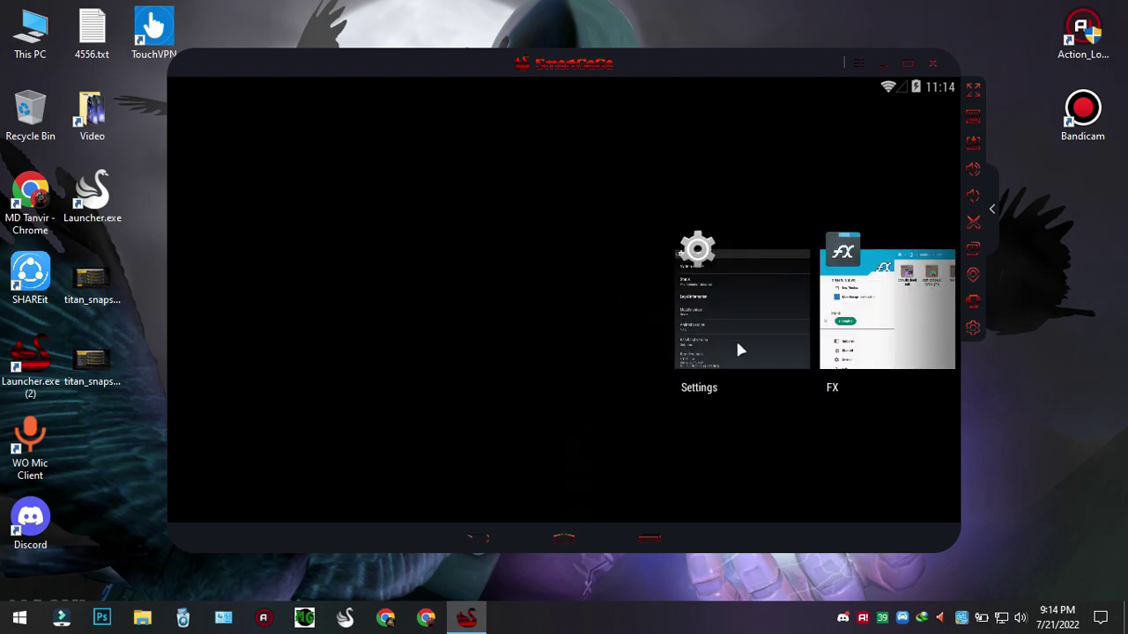
pyautogui.click(753, 231)
pyautogui.click(574, 462)
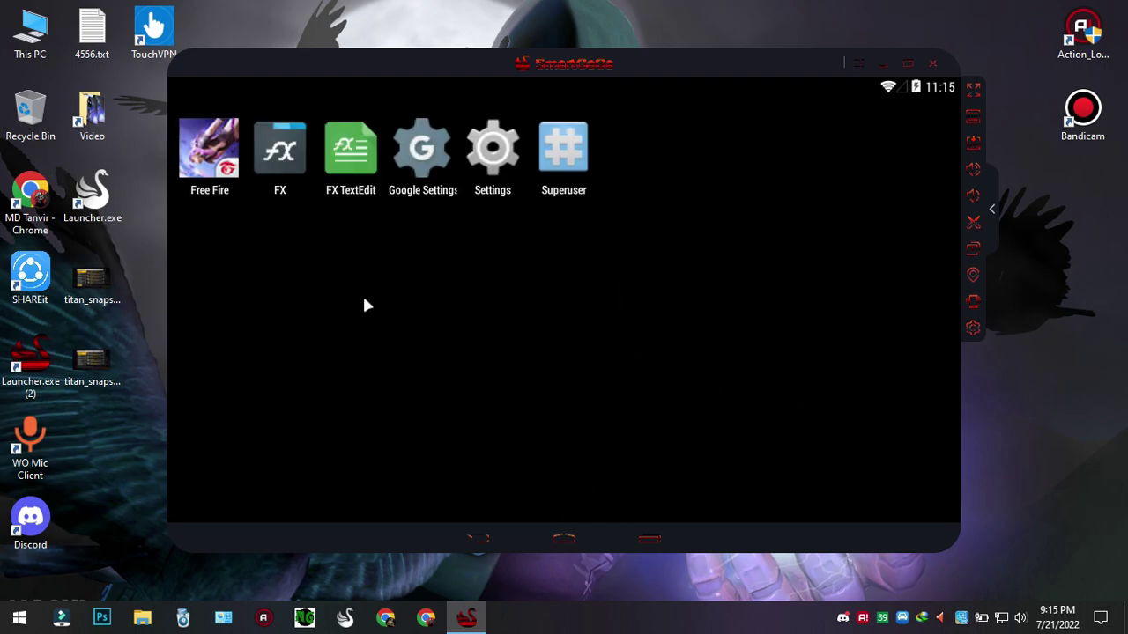
pyautogui.click(210, 167)
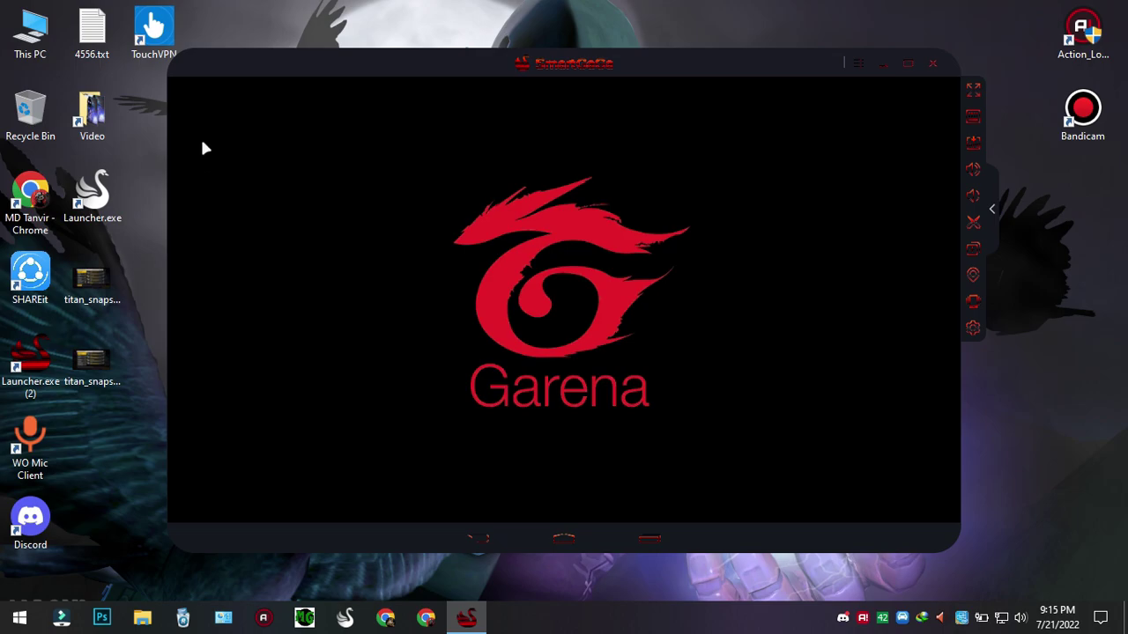
# Open titan_snapshot_1766046.bmp in Windows Photo Viewer (always for .bmp) and maximize it
pyautogui.click(88, 365)
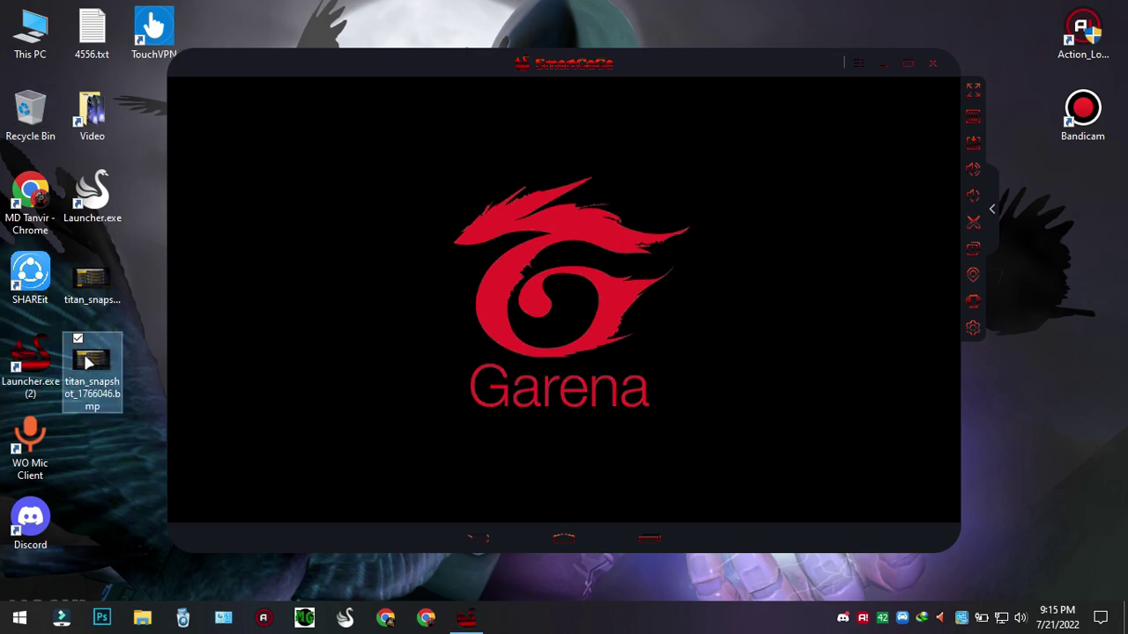
pyautogui.doubleClick(89, 362)
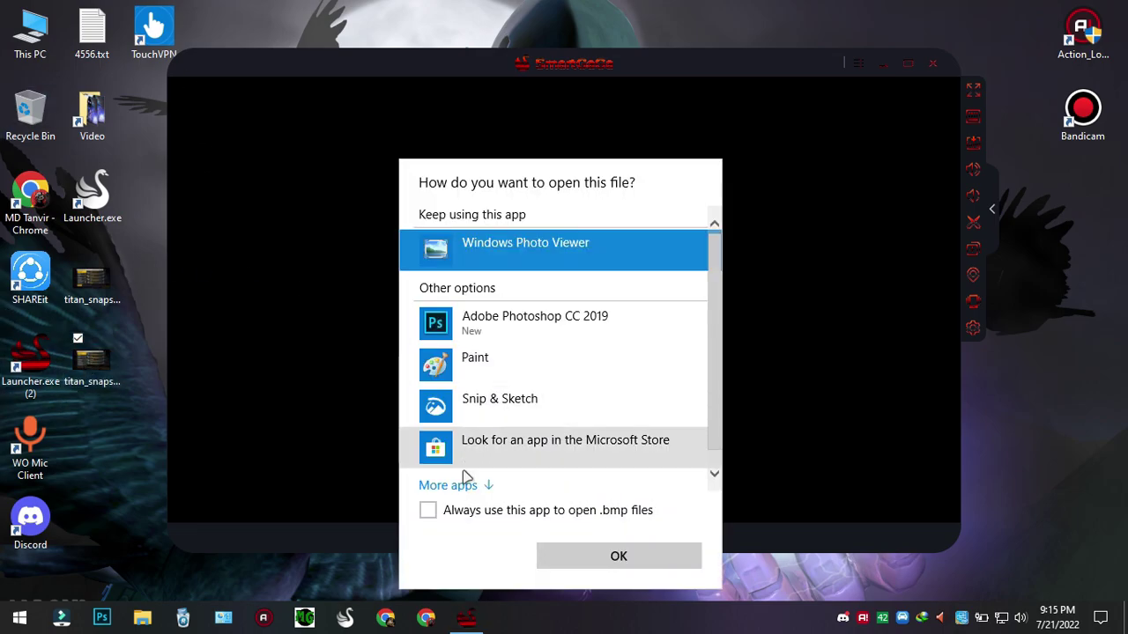
pyautogui.click(464, 516)
pyautogui.doubleClick(103, 385)
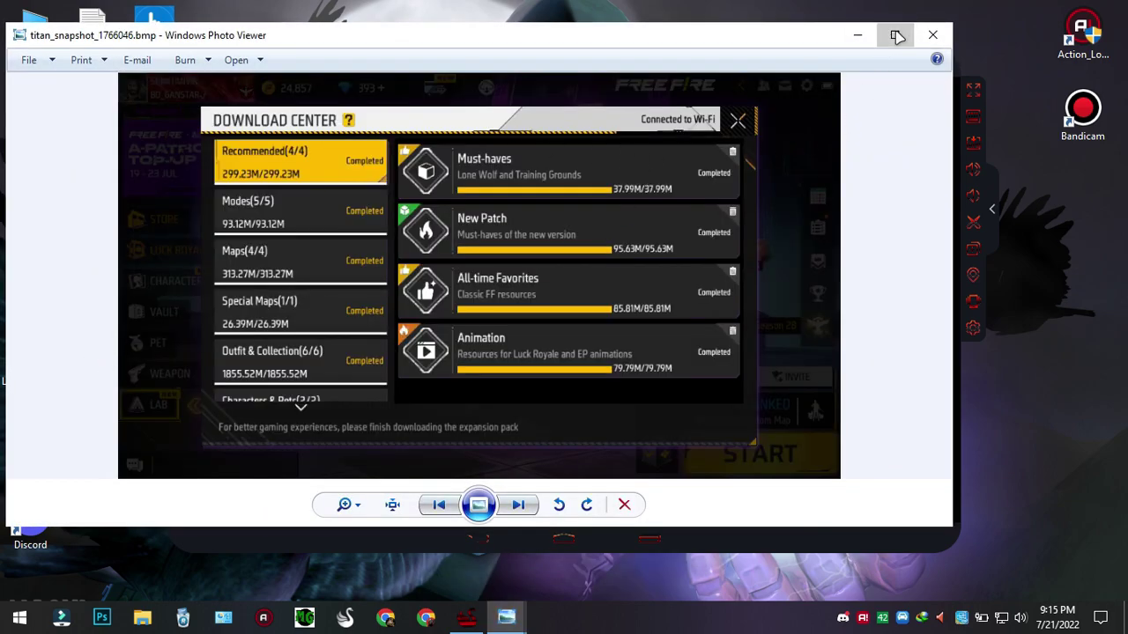
pyautogui.click(894, 34)
pyautogui.click(467, 617)
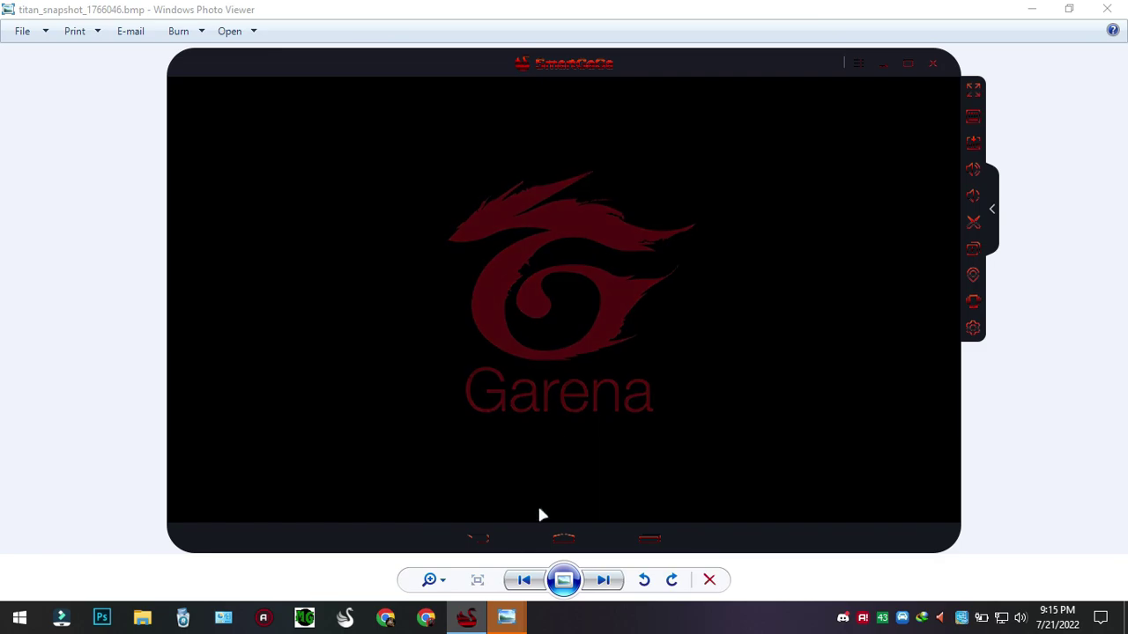
pyautogui.click(671, 18)
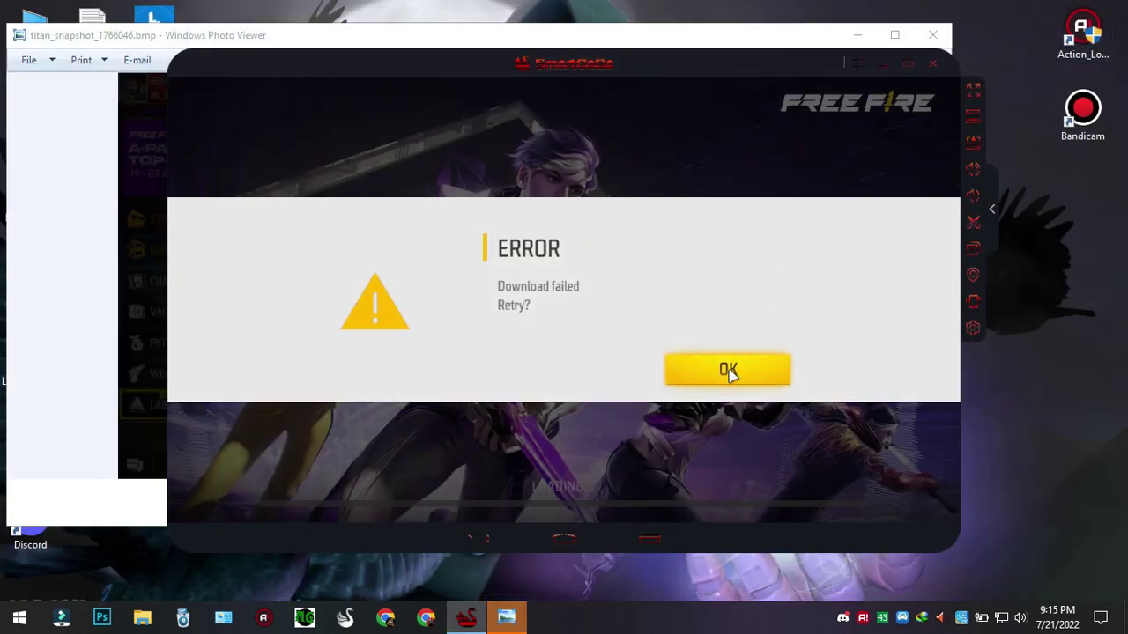
# Dismiss Free Fire's error, close Photo Viewer, and launch TouchVPN from its desktop shortcut
pyautogui.click(730, 373)
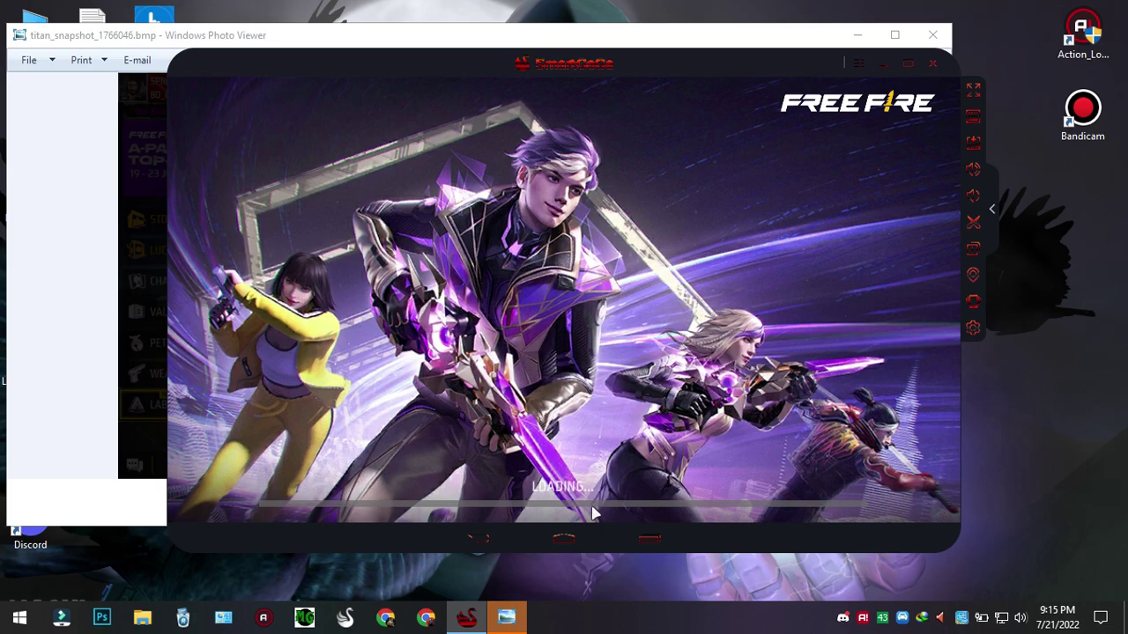
pyautogui.click(932, 34)
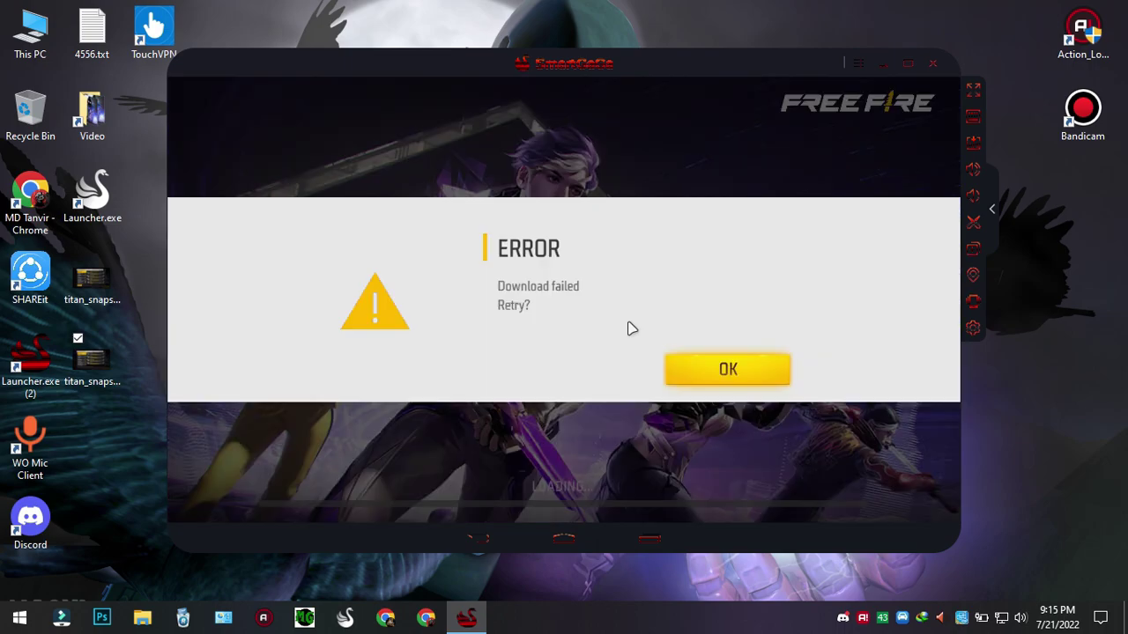
pyautogui.click(879, 66)
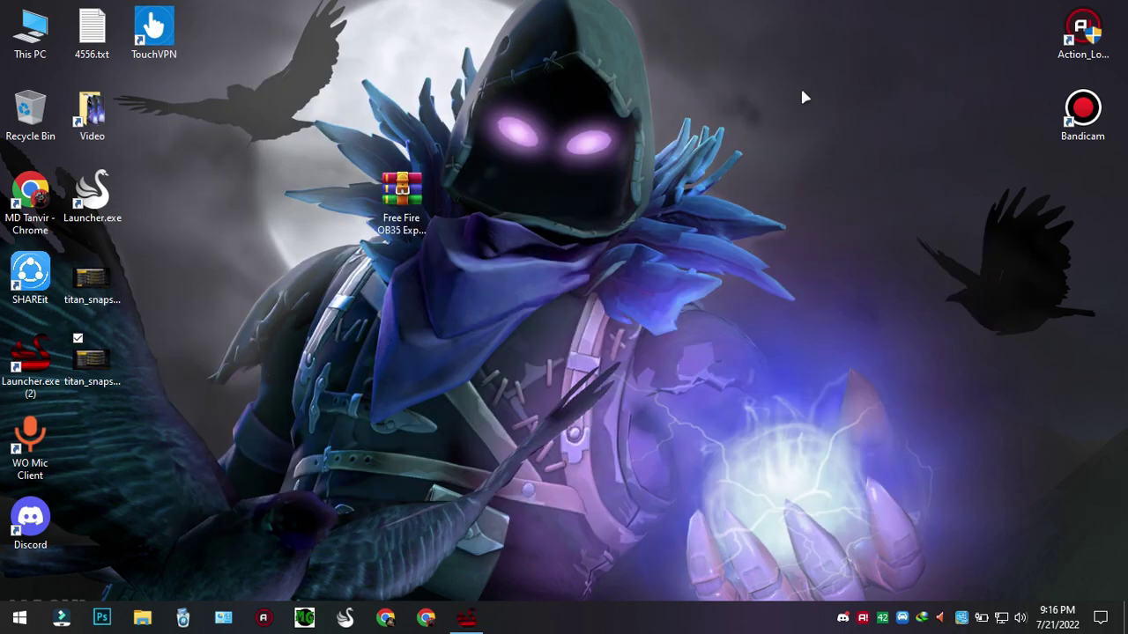
pyautogui.moveTo(154, 27); pyautogui.dragTo(227, 141)
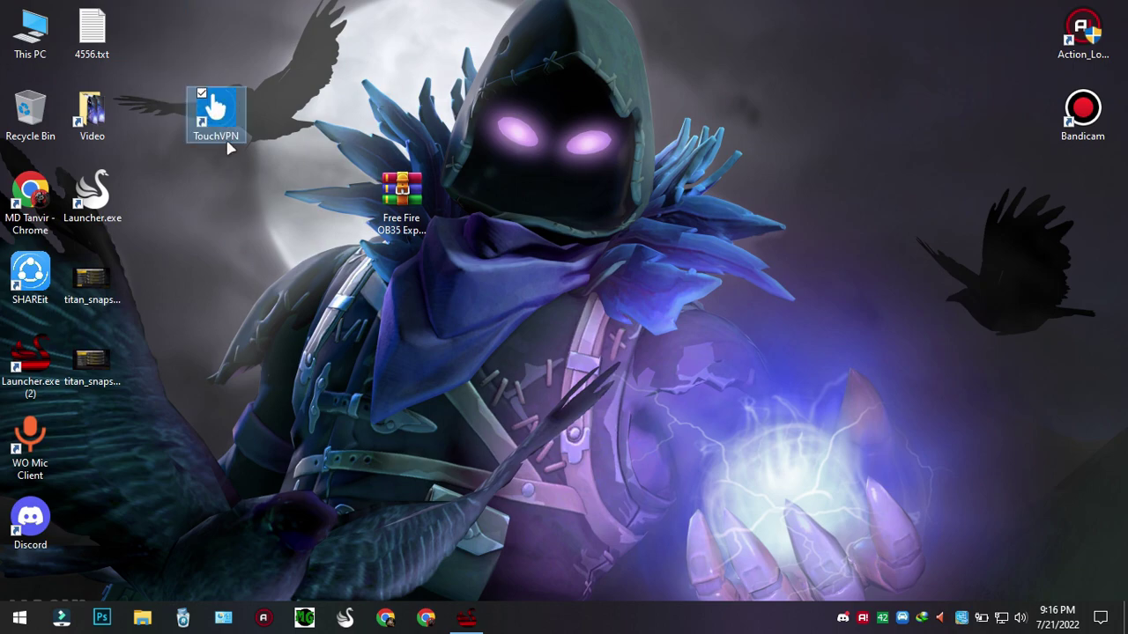
pyautogui.rightClick(228, 141)
pyautogui.click(259, 132)
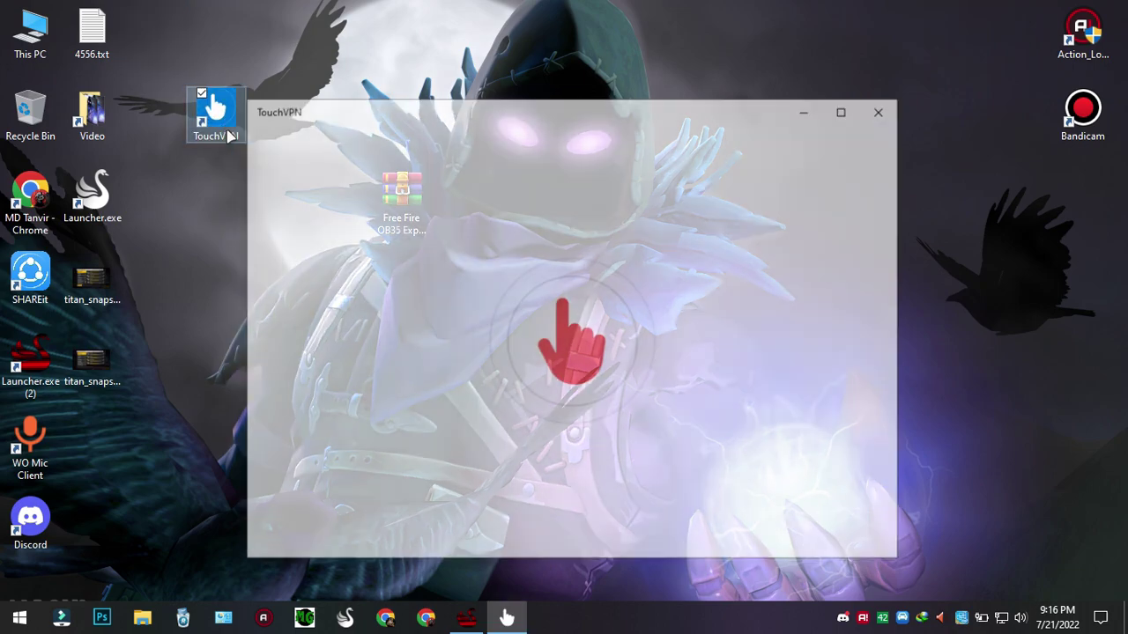
# Dismiss the download error again and relaunch Free Fire from SmartGaGa's app drawer
pyautogui.click(467, 617)
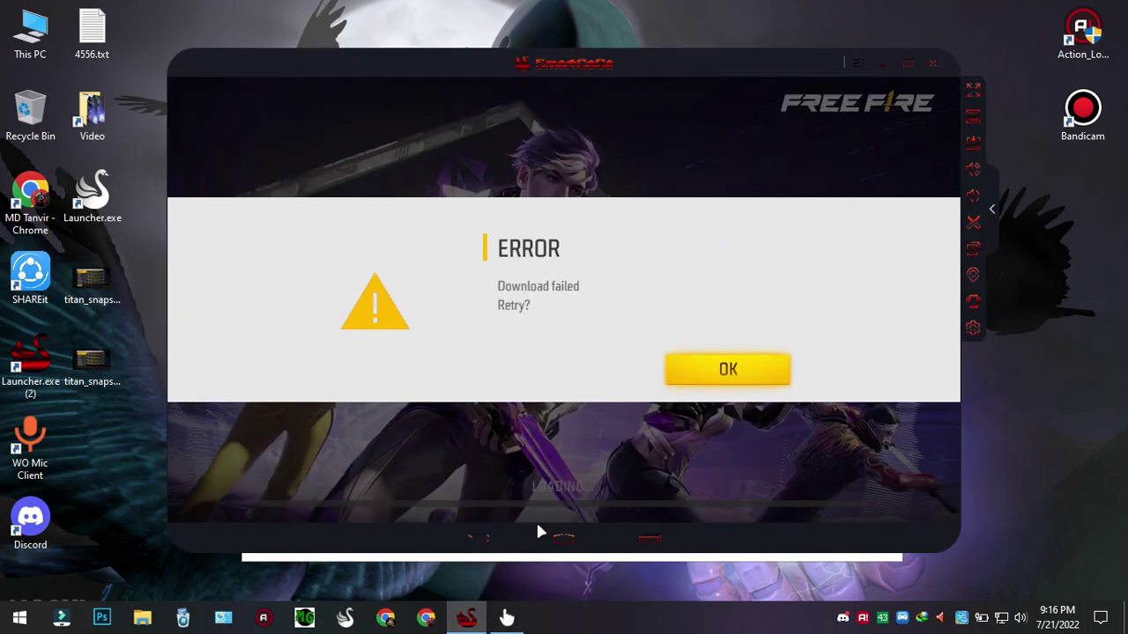
pyautogui.click(553, 537)
pyautogui.click(563, 467)
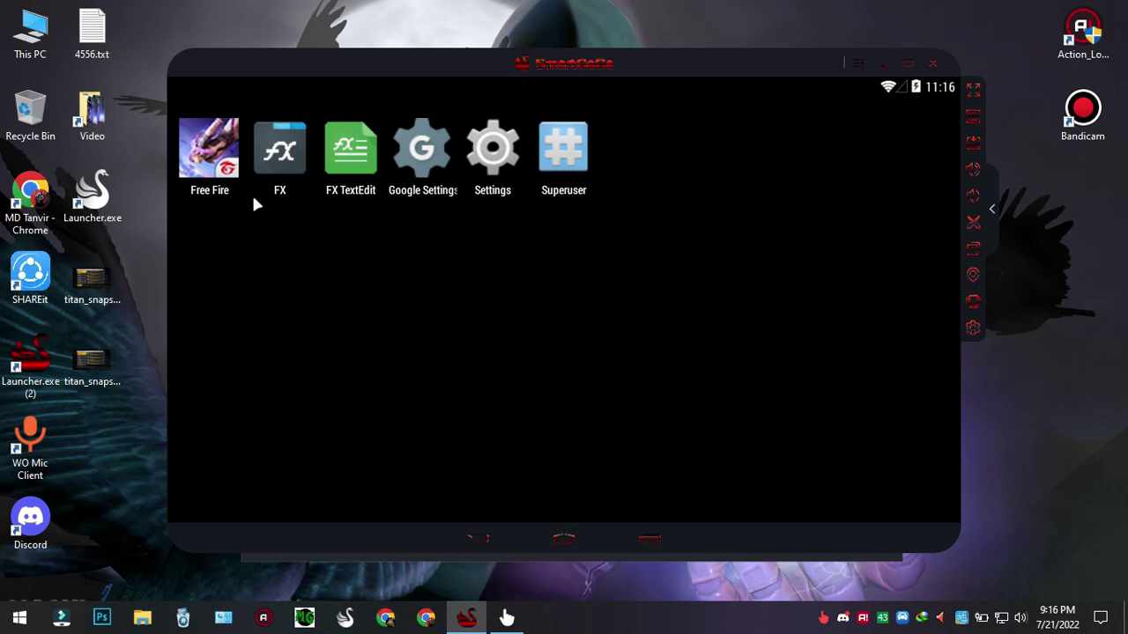
pyautogui.click(209, 148)
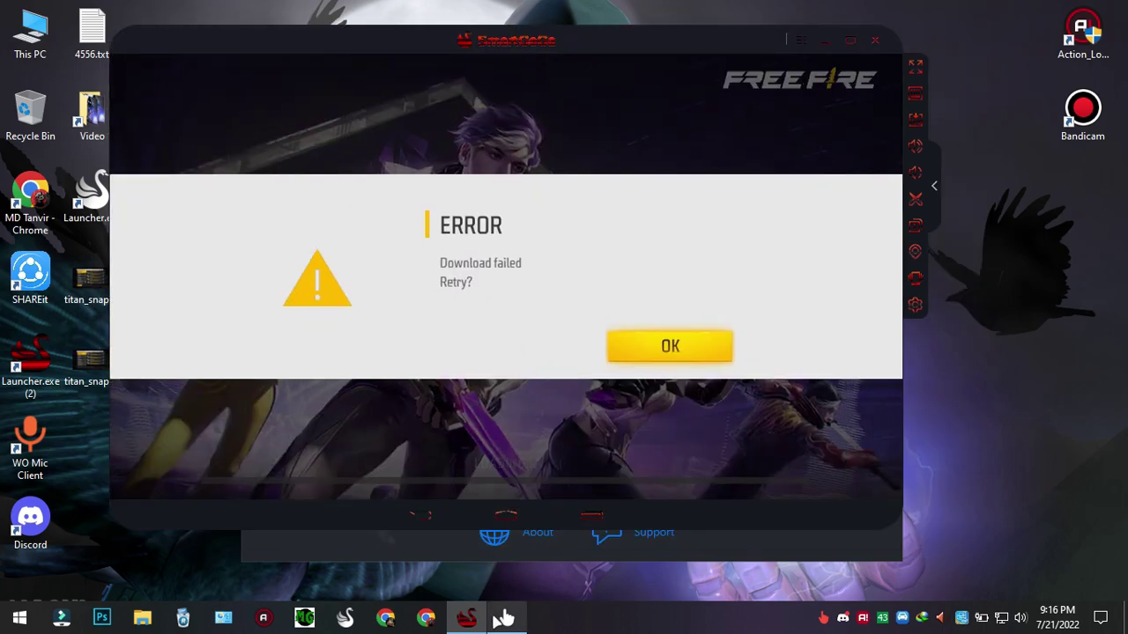
pyautogui.click(506, 616)
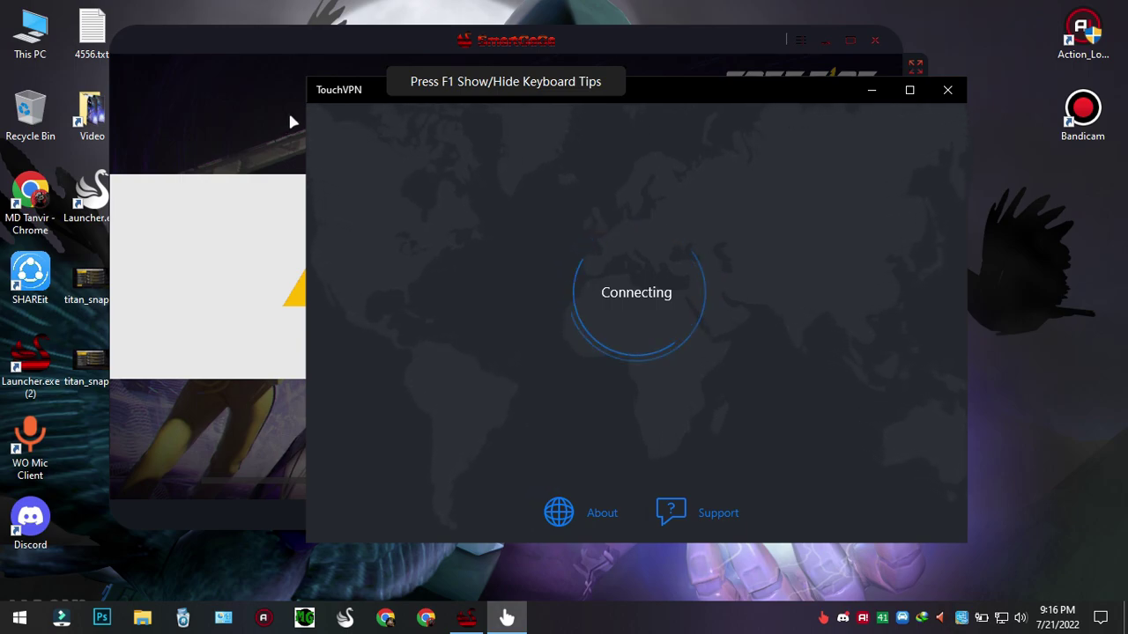
# Retry Free Fire's failed download while TouchVPN connects through Singapore
pyautogui.click(188, 50)
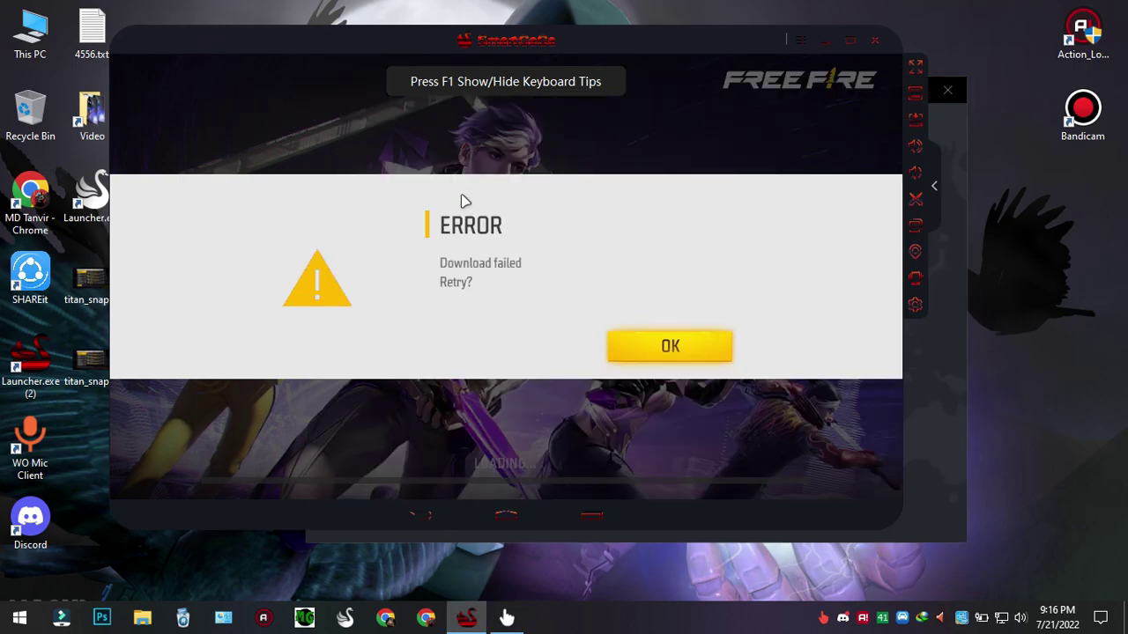
pyautogui.click(625, 349)
pyautogui.click(947, 413)
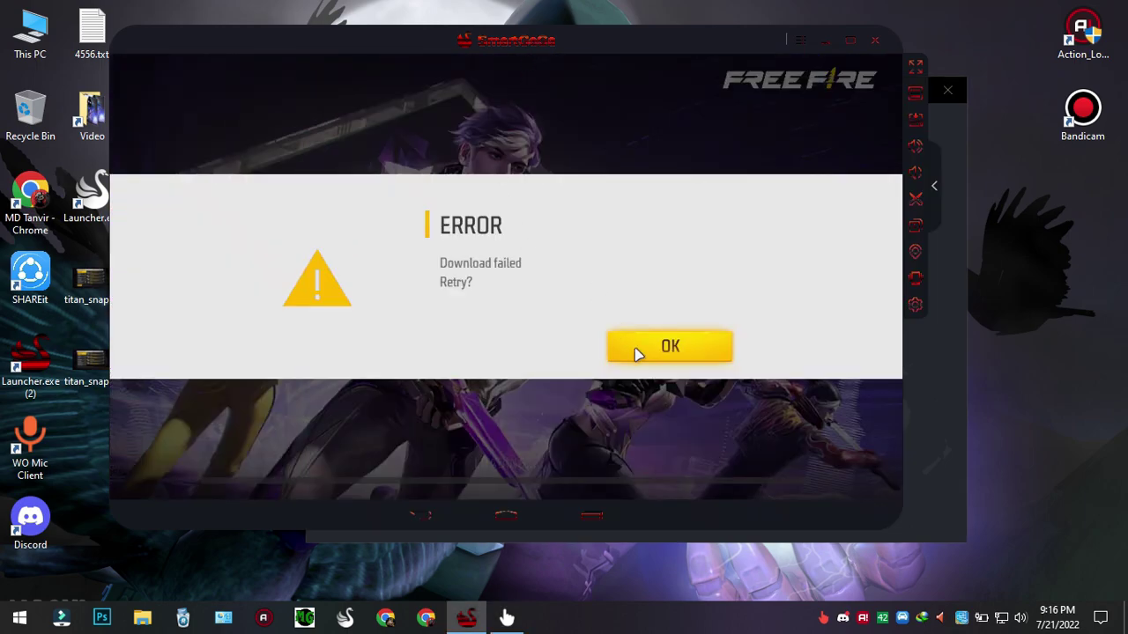
pyautogui.click(638, 352)
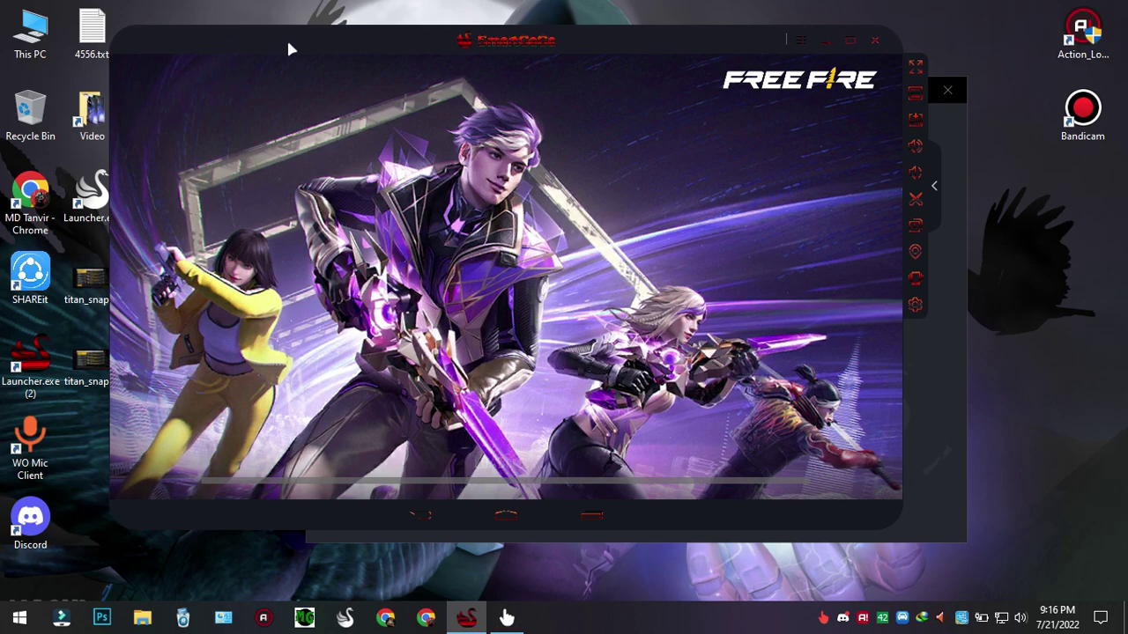
pyautogui.moveTo(288, 44); pyautogui.dragTo(529, 72)
pyautogui.click(316, 92)
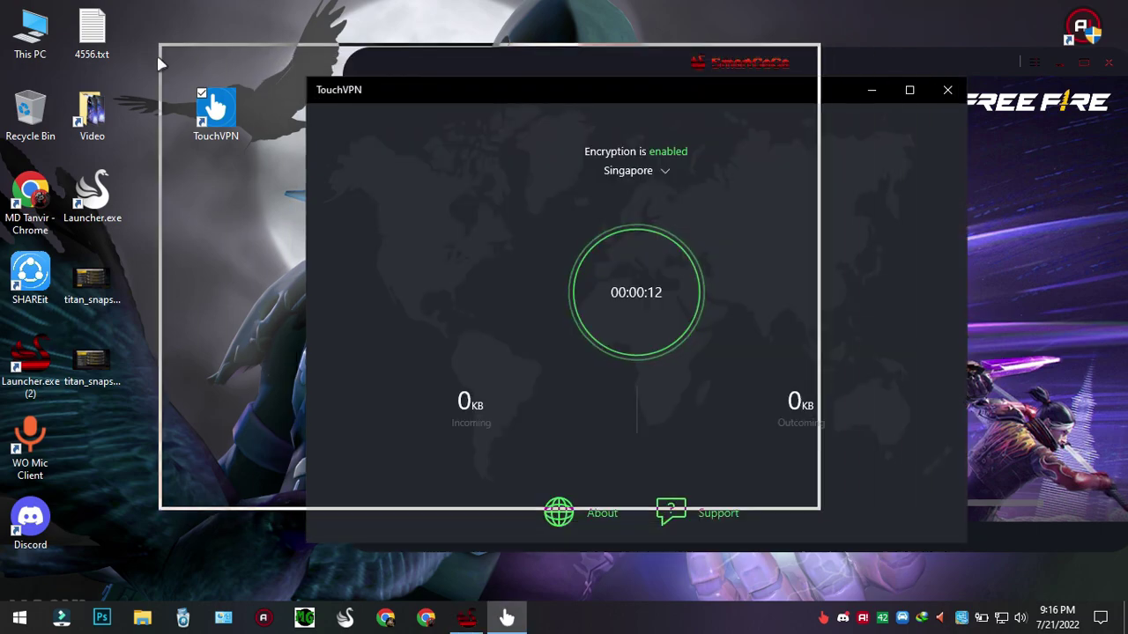
# Refresh the desktop and watch Free Fire's download reach 100% while TouchVPN stays connected
pyautogui.click(781, 67)
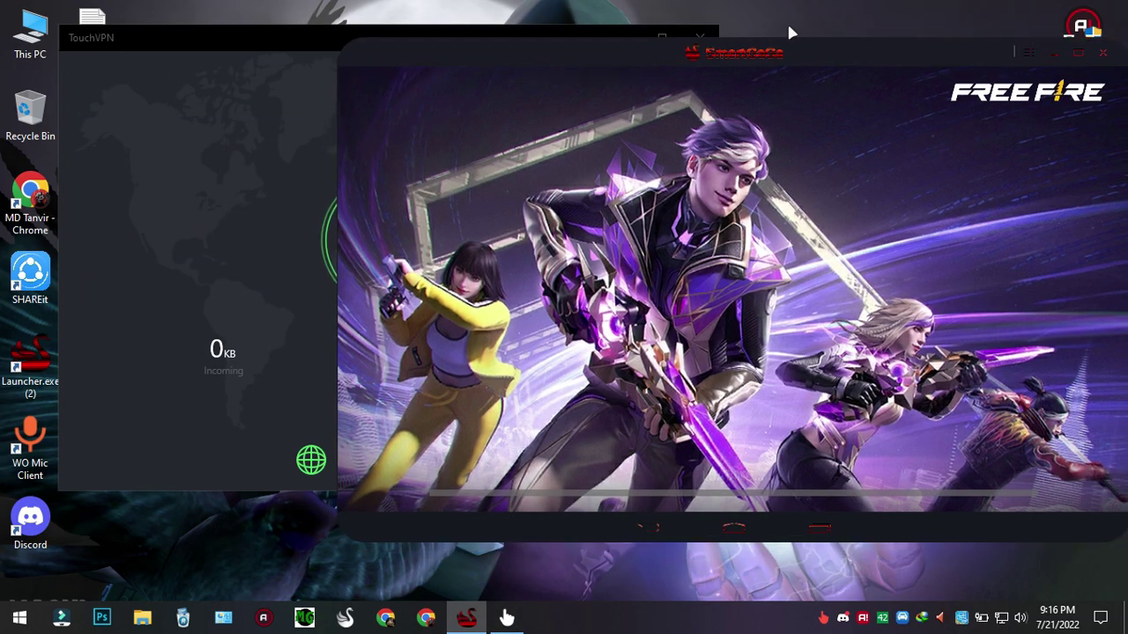
pyautogui.rightClick(817, 4)
pyautogui.click(832, 49)
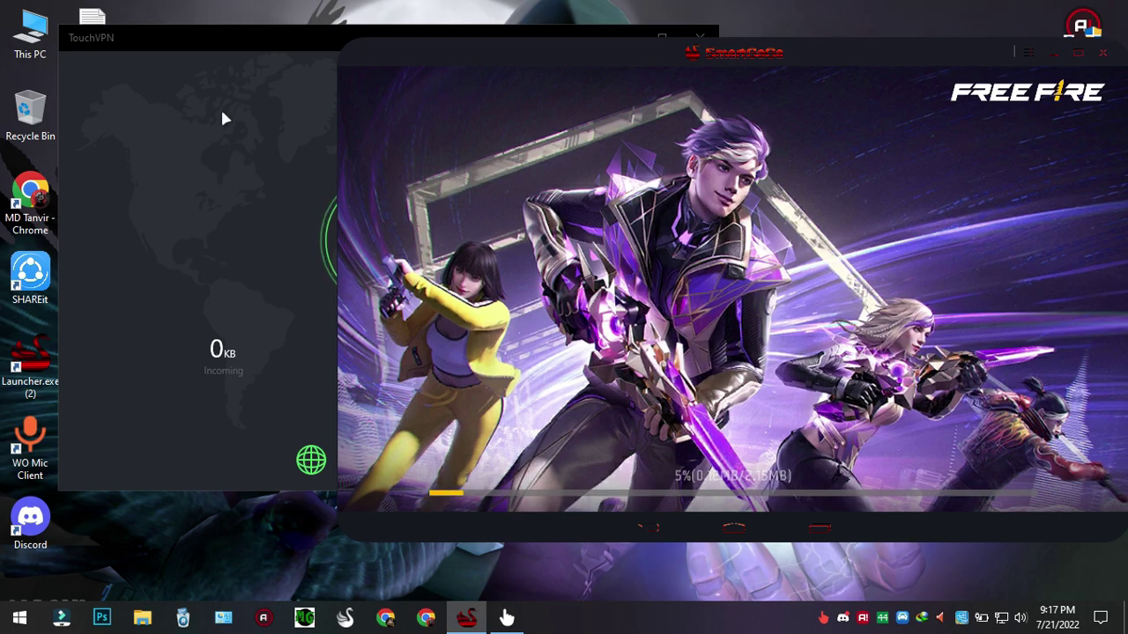
pyautogui.click(220, 35)
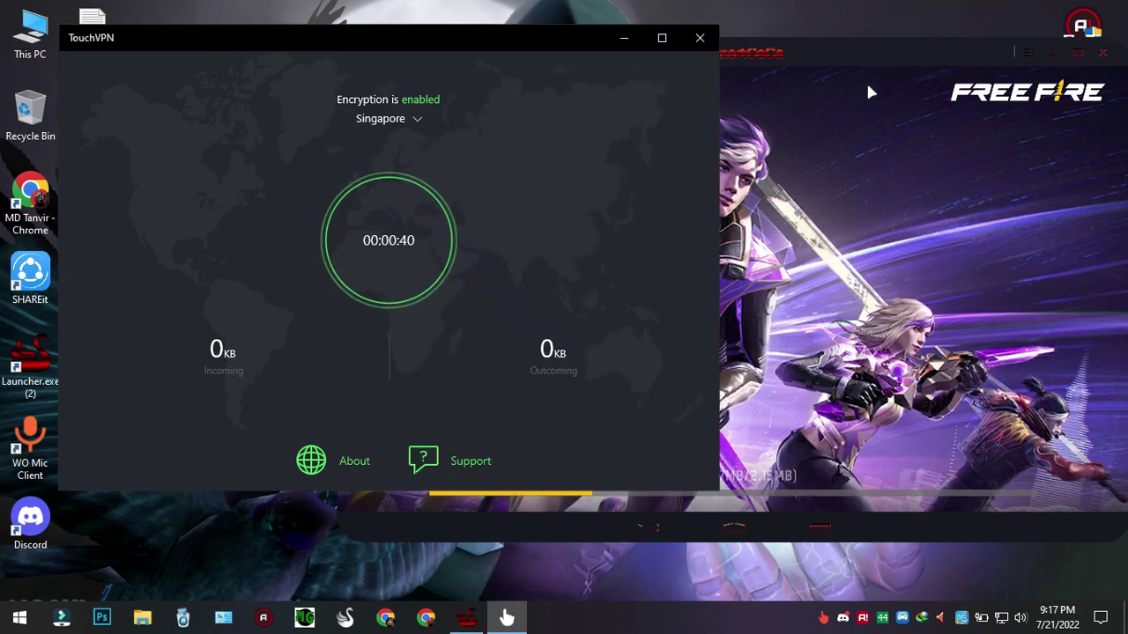
pyautogui.click(842, 52)
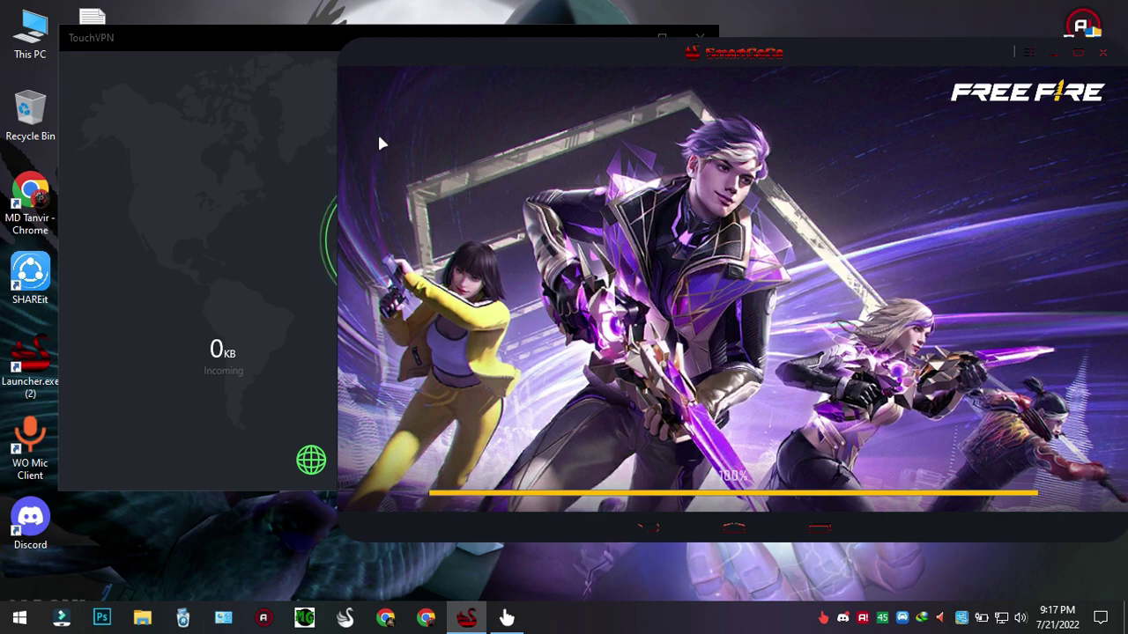
# Open File Explorer and browse the New Volume (E:) drive for the Free Fire installers
pyautogui.click(135, 622)
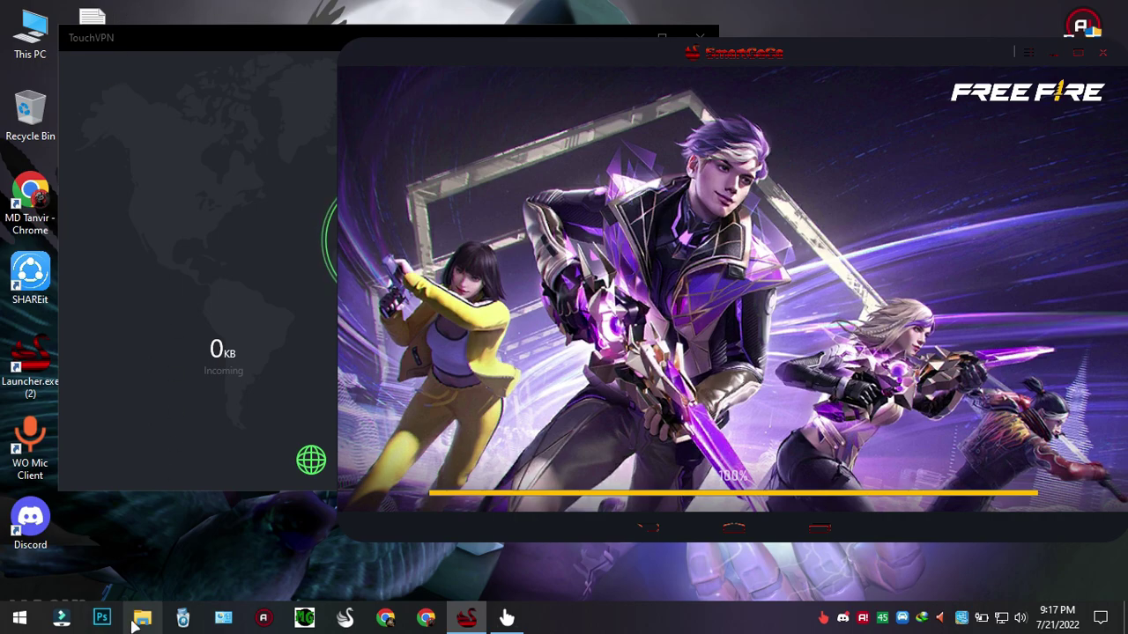
pyautogui.doubleClick(569, 352)
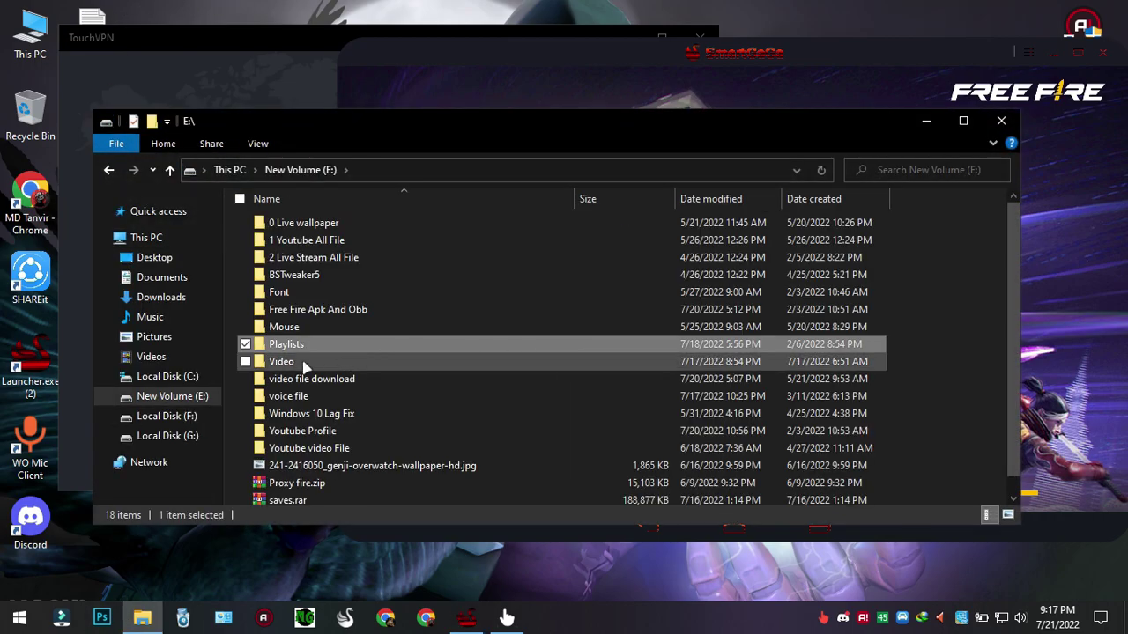
pyautogui.doubleClick(291, 380)
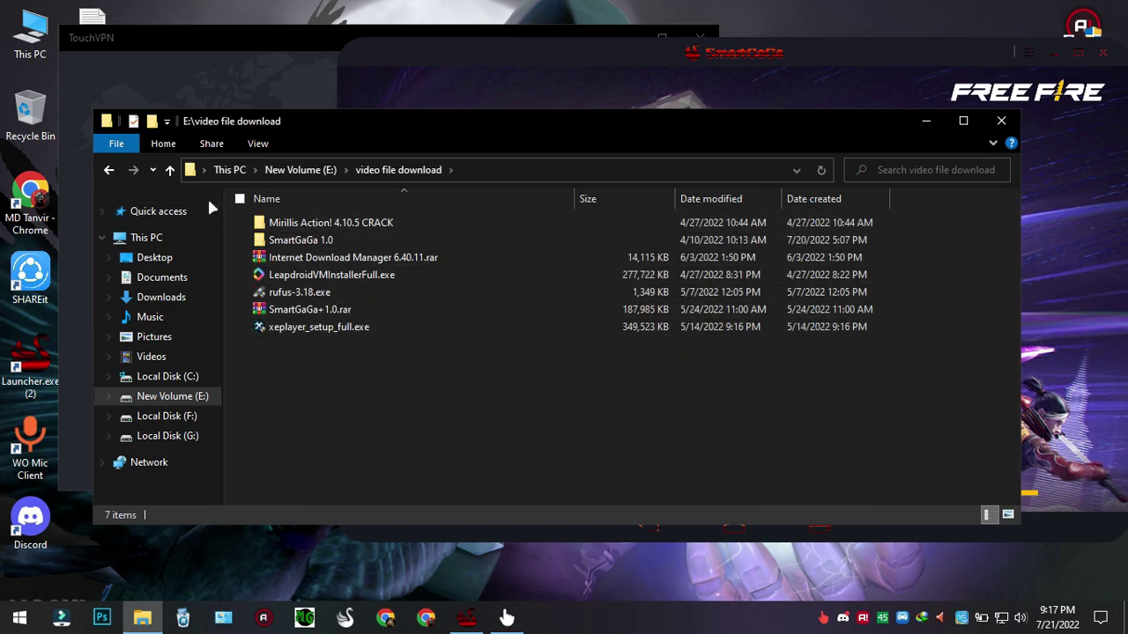
pyautogui.click(172, 170)
# Drag facebook.apk from 'Free Fire Apk And Obb' onto SmartGaGa to install it, then nudge the window left
pyautogui.doubleClick(327, 310)
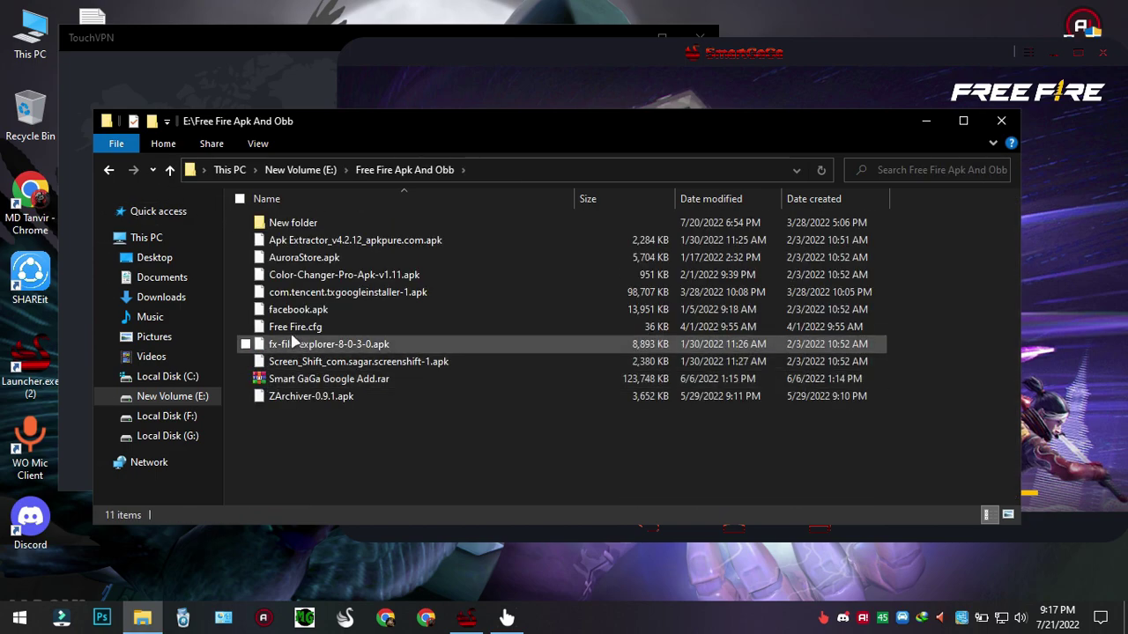
pyautogui.click(328, 312)
pyautogui.moveTo(327, 313); pyautogui.dragTo(1021, 311)
pyautogui.click(986, 106)
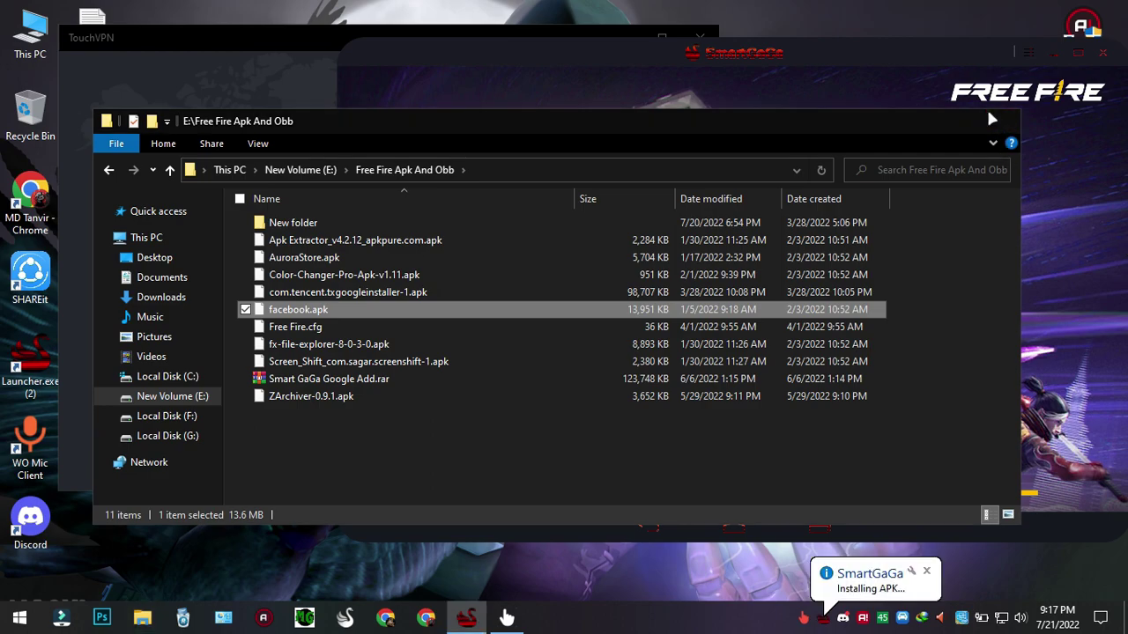
pyautogui.moveTo(621, 58); pyautogui.dragTo(605, 56)
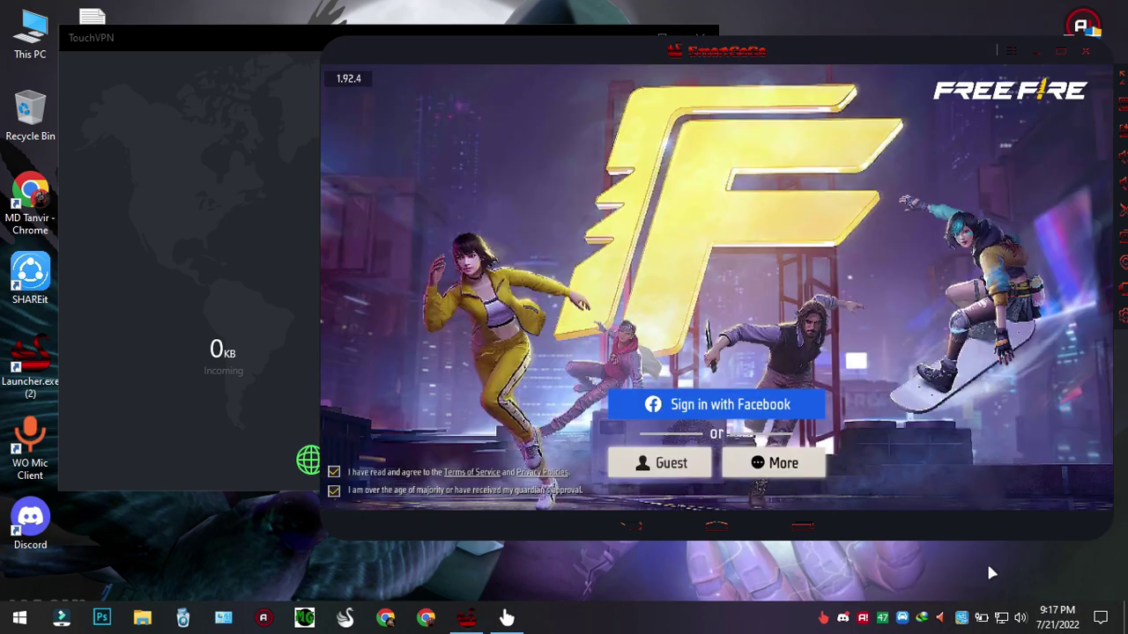
# Bring TouchVPN forward and disconnect its Singapore VPN connection
pyautogui.click(1123, 183)
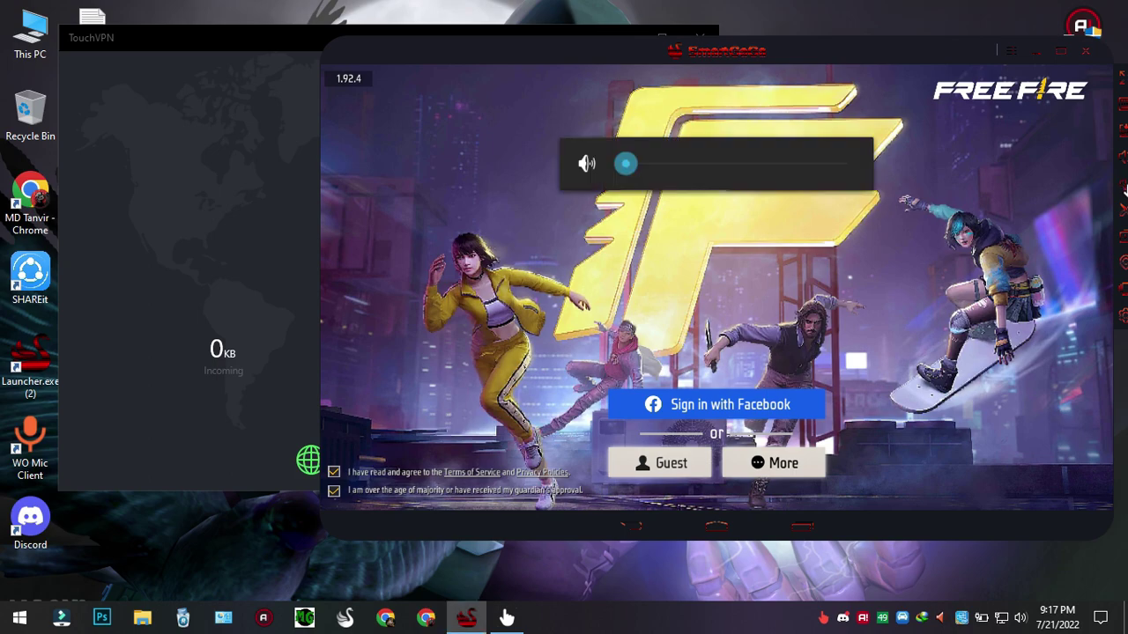
pyautogui.click(292, 99)
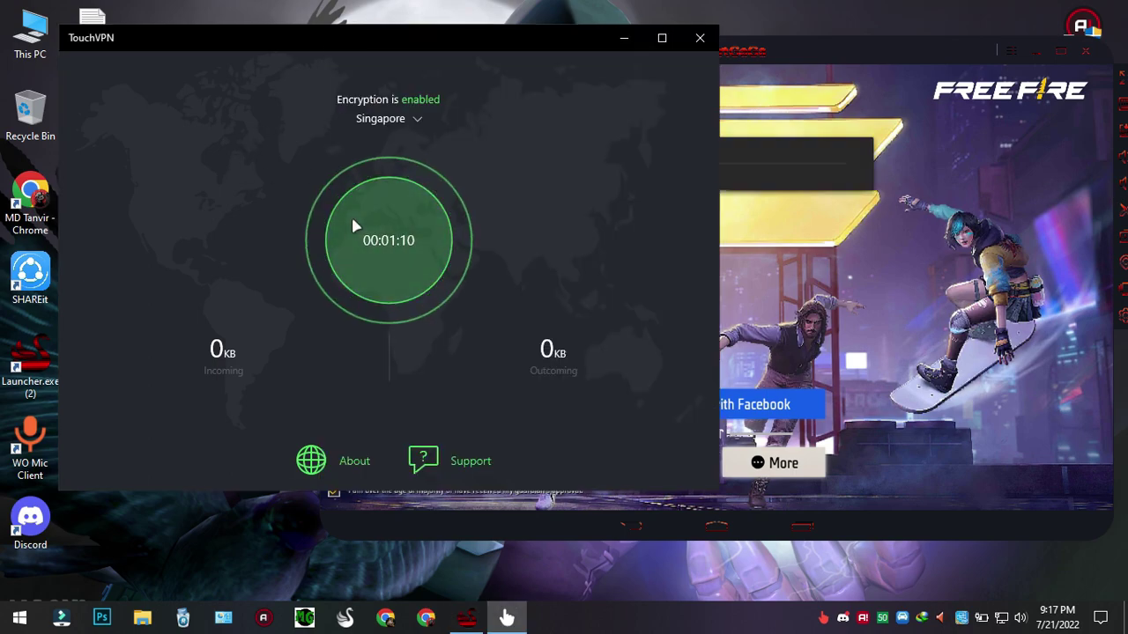
pyautogui.click(353, 225)
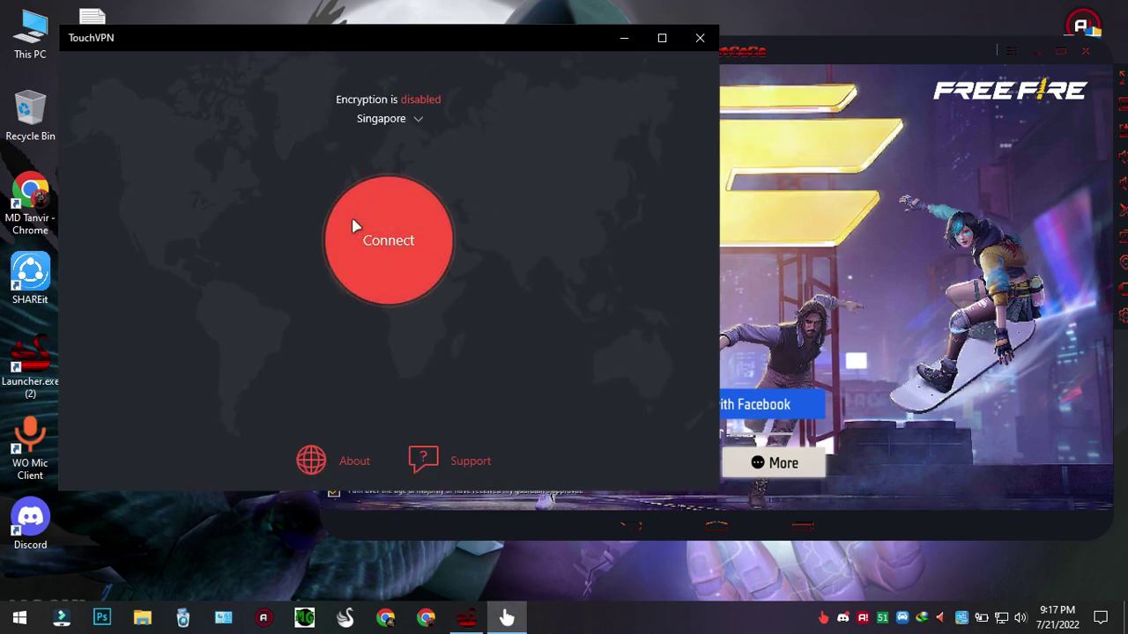
# Close TouchVPN, check Free Fire in recent apps, then go to the emulator's installed app list
pyautogui.click(708, 37)
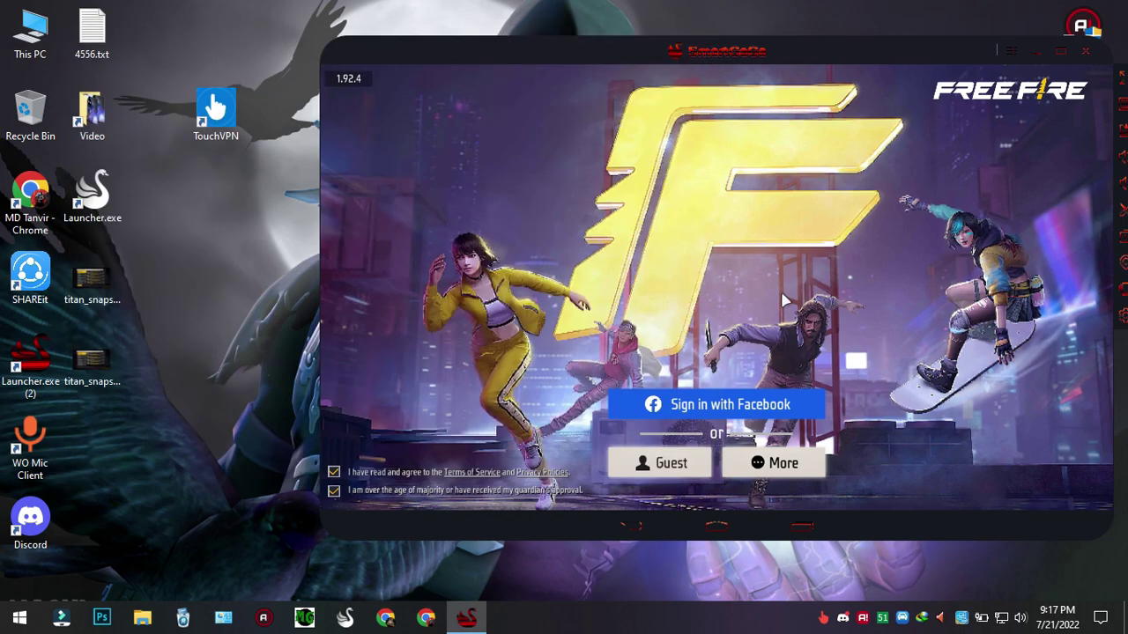
pyautogui.click(788, 526)
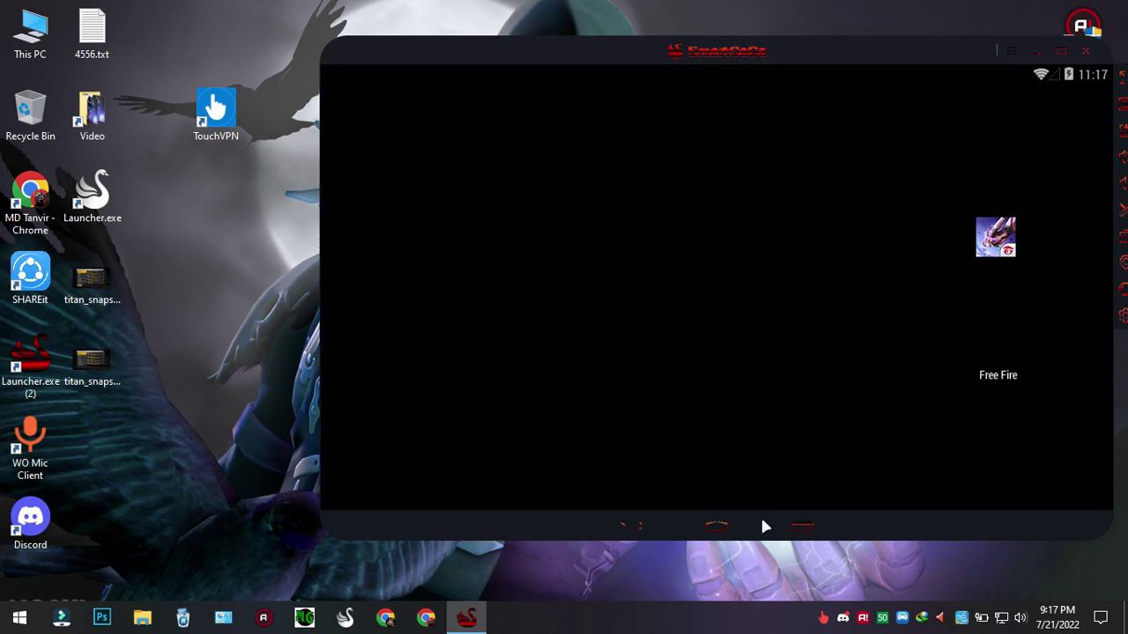
pyautogui.click(968, 382)
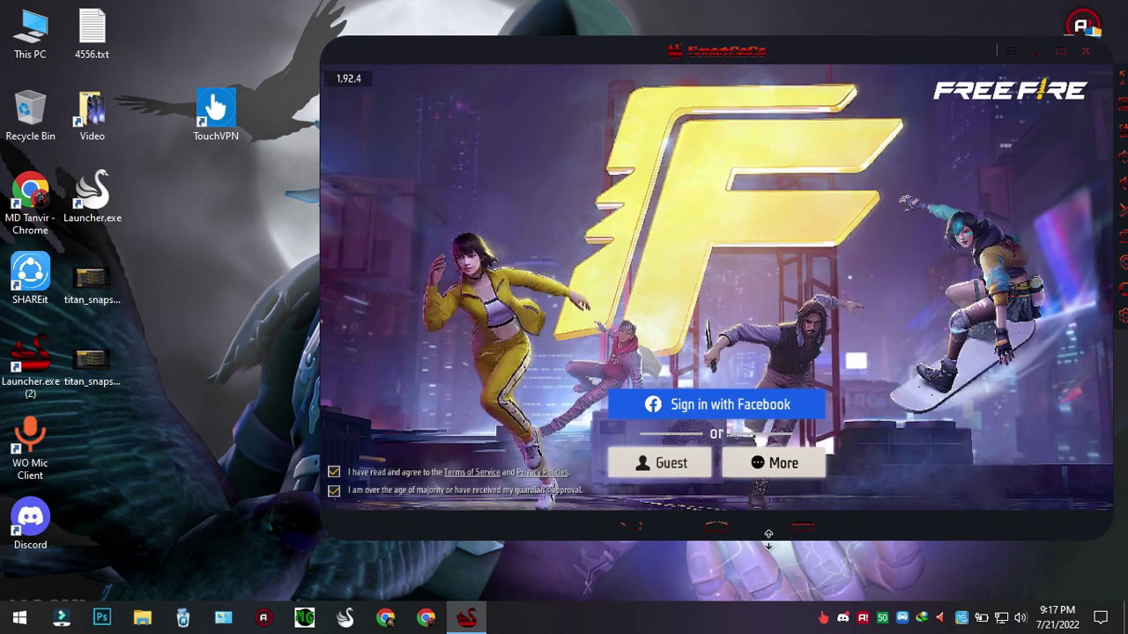
pyautogui.click(714, 529)
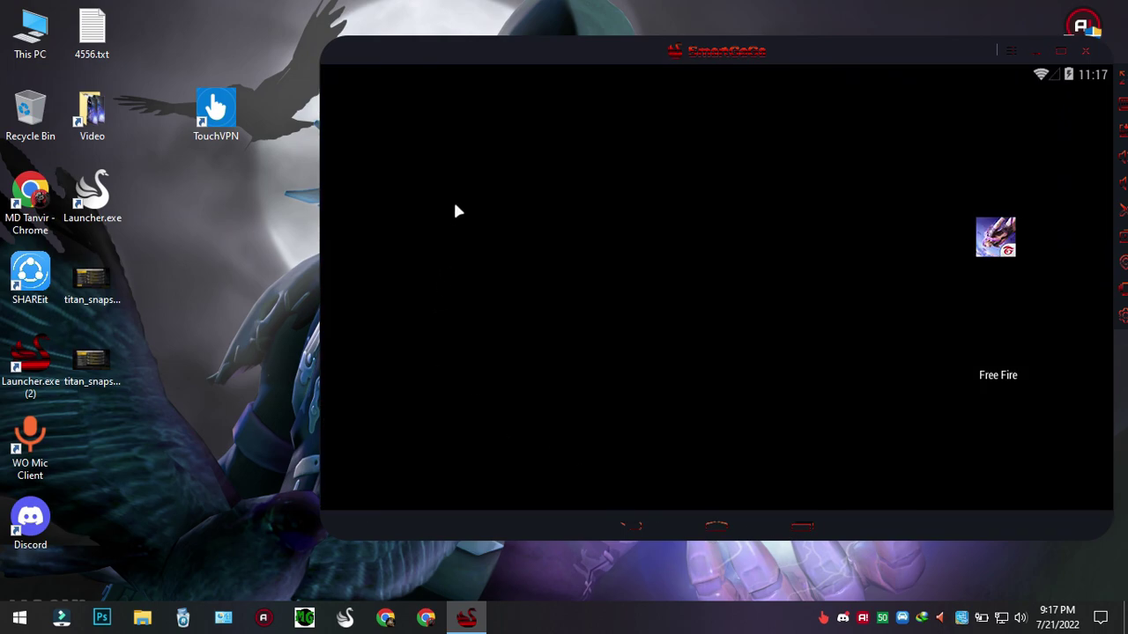
pyautogui.click(714, 528)
pyautogui.click(717, 456)
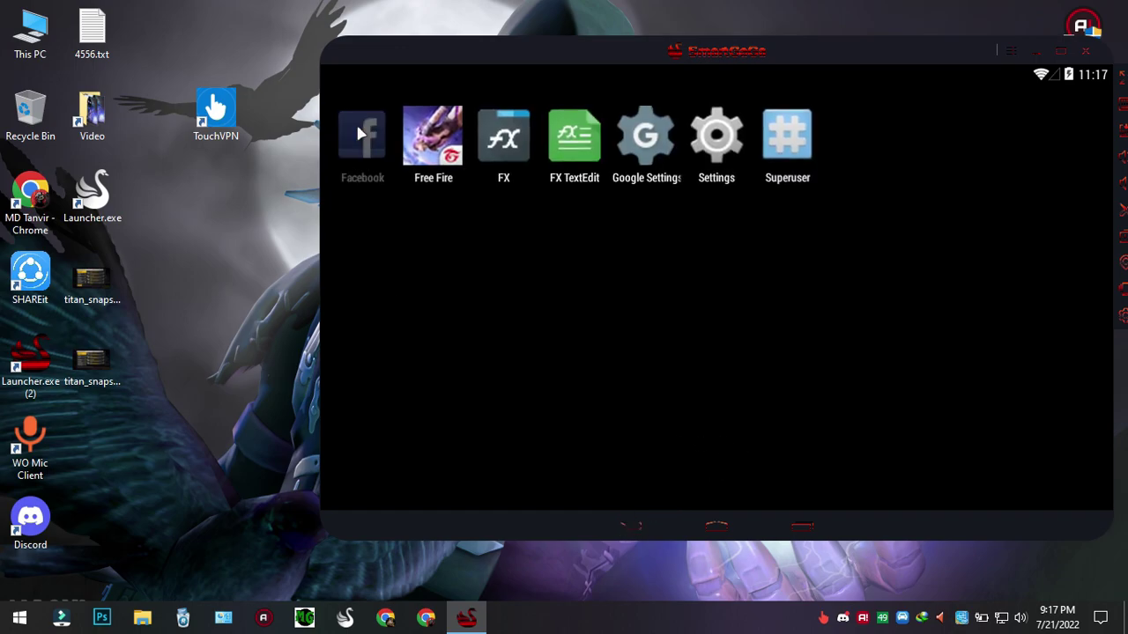
# Refresh the Windows desktop from its right-click menu
pyautogui.click(360, 132)
pyautogui.rightClick(157, 51)
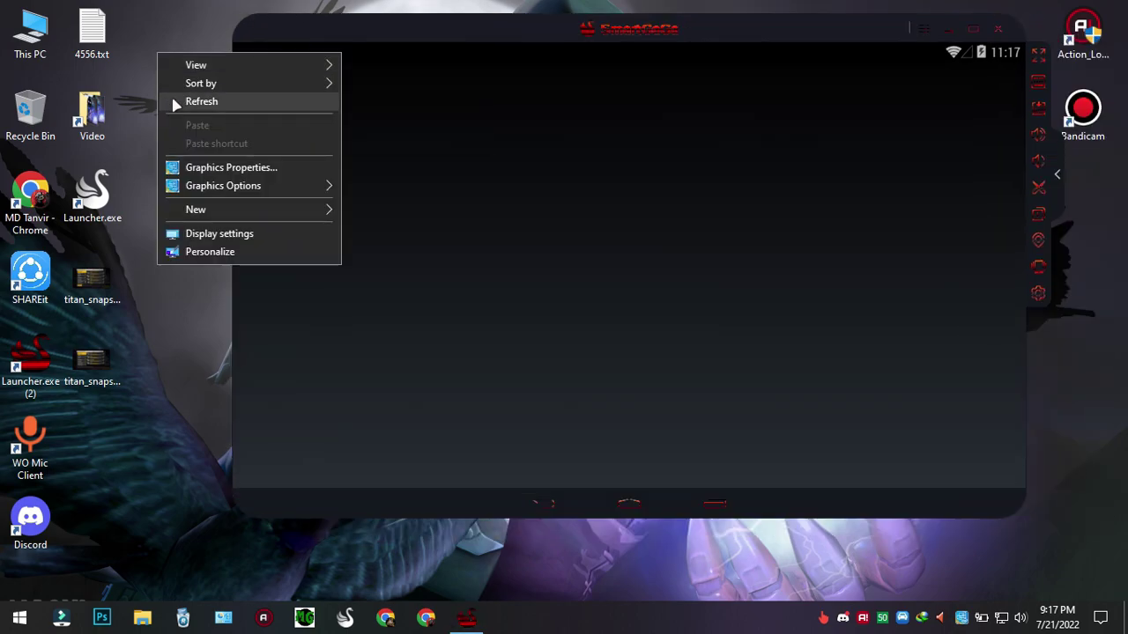
pyautogui.click(175, 101)
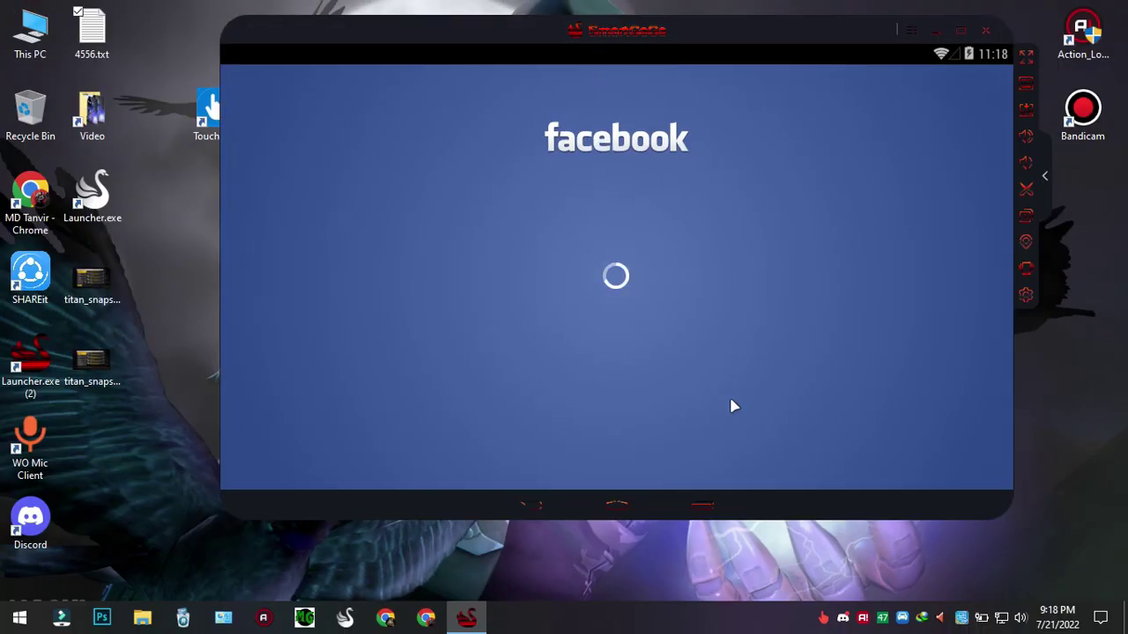
# Dismiss Facebook from recents, reopen Free Fire, and sign in with the linked Facebook account
pyautogui.click(700, 502)
pyautogui.moveTo(938, 265); pyautogui.dragTo(931, 129)
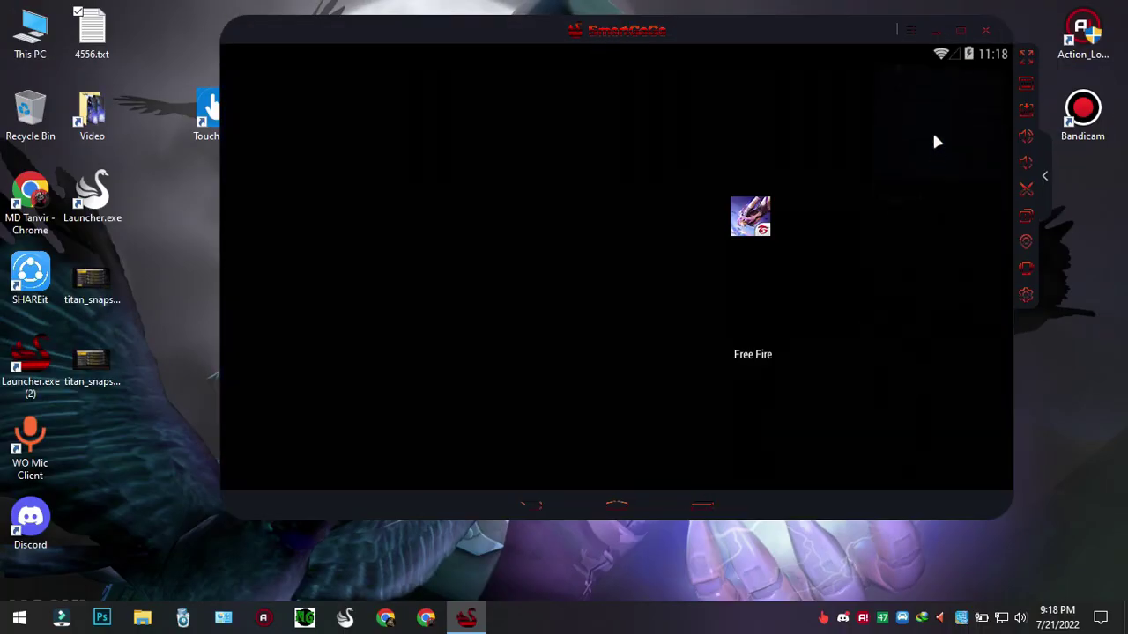
pyautogui.click(893, 217)
pyautogui.click(553, 385)
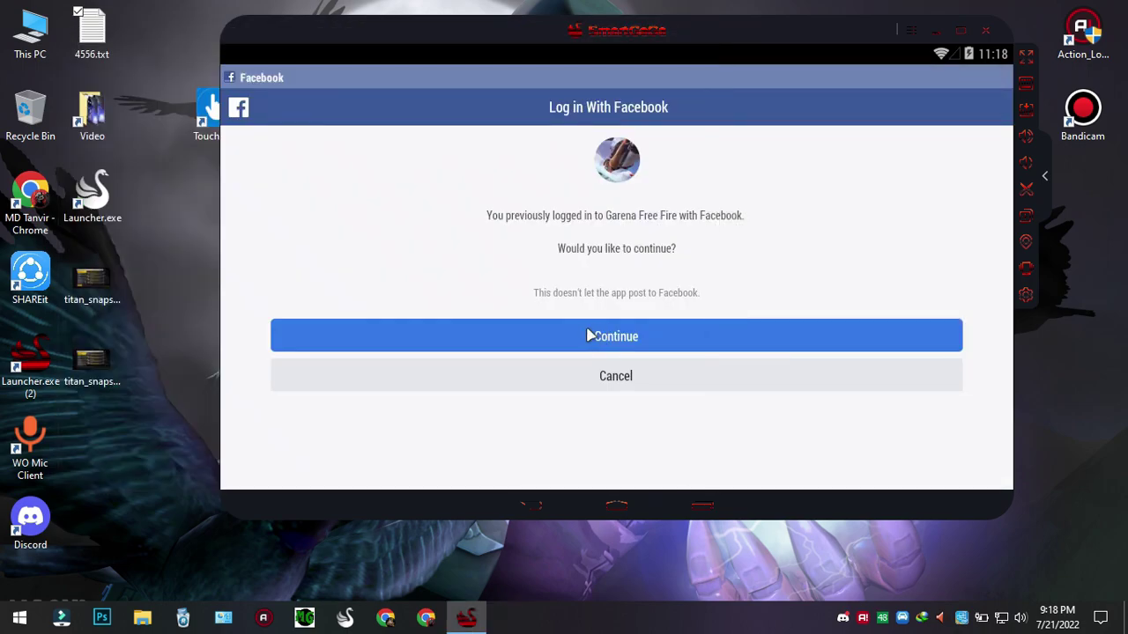
pyautogui.click(588, 336)
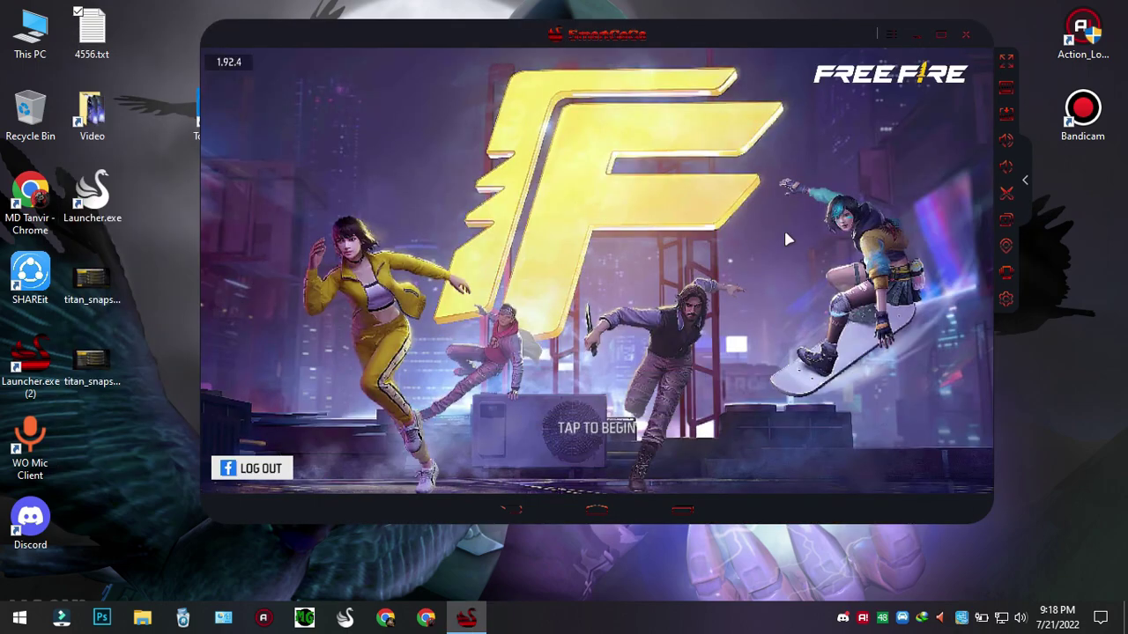
# Enter the lobby, dismiss Check-in Rewards, Level Up Pass ad and congratulations popup, then show Download Center
pyautogui.click(714, 314)
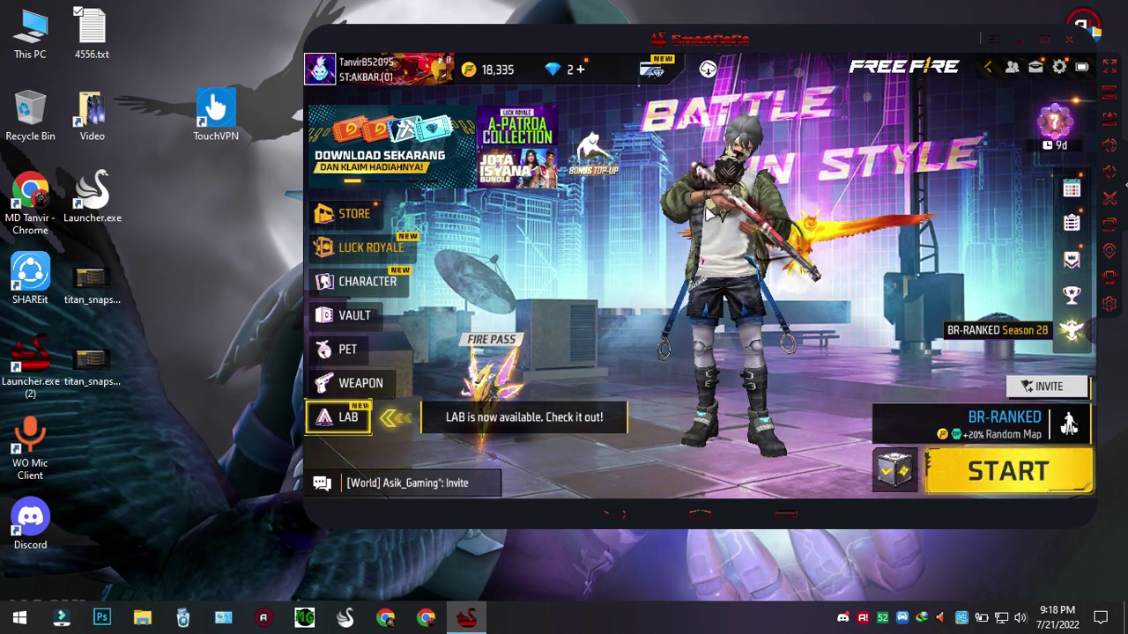
pyautogui.click(690, 69)
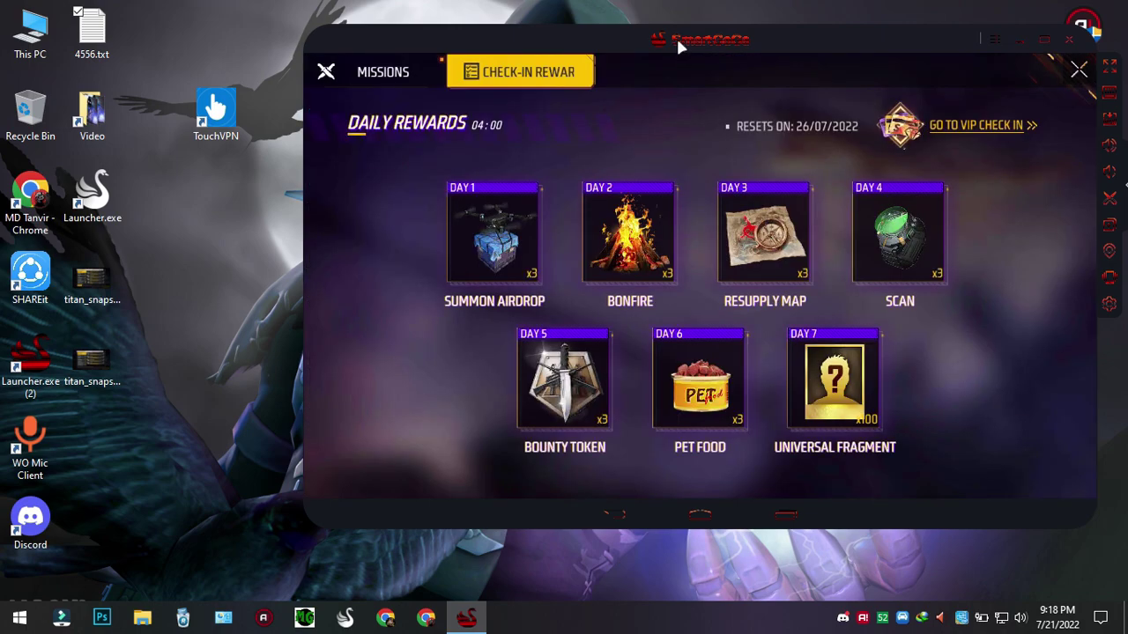
pyautogui.click(1020, 74)
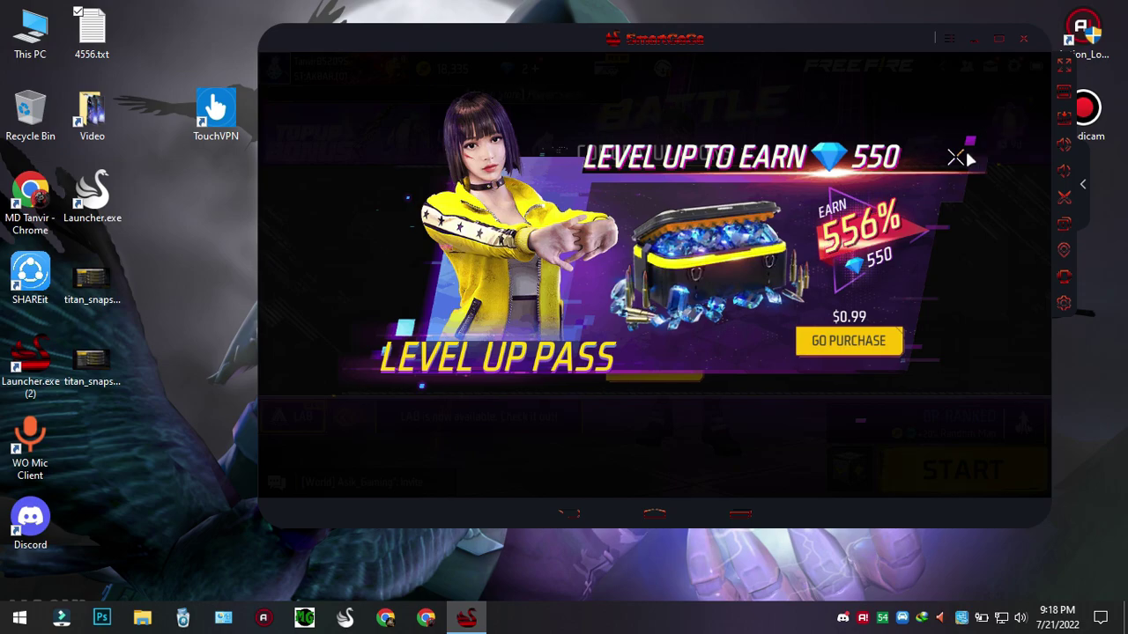
pyautogui.click(955, 156)
pyautogui.click(647, 374)
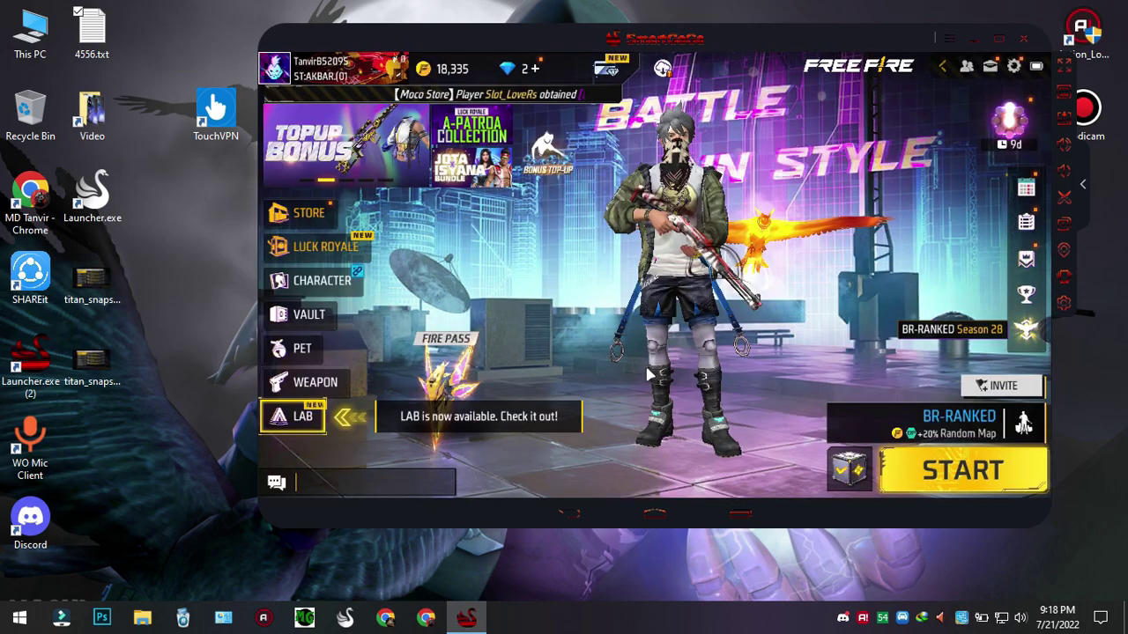
pyautogui.click(662, 68)
# Look over Special Maps, then claim the bonus reward for Recommended downloads
pyautogui.scroll(-2, 433, 335)
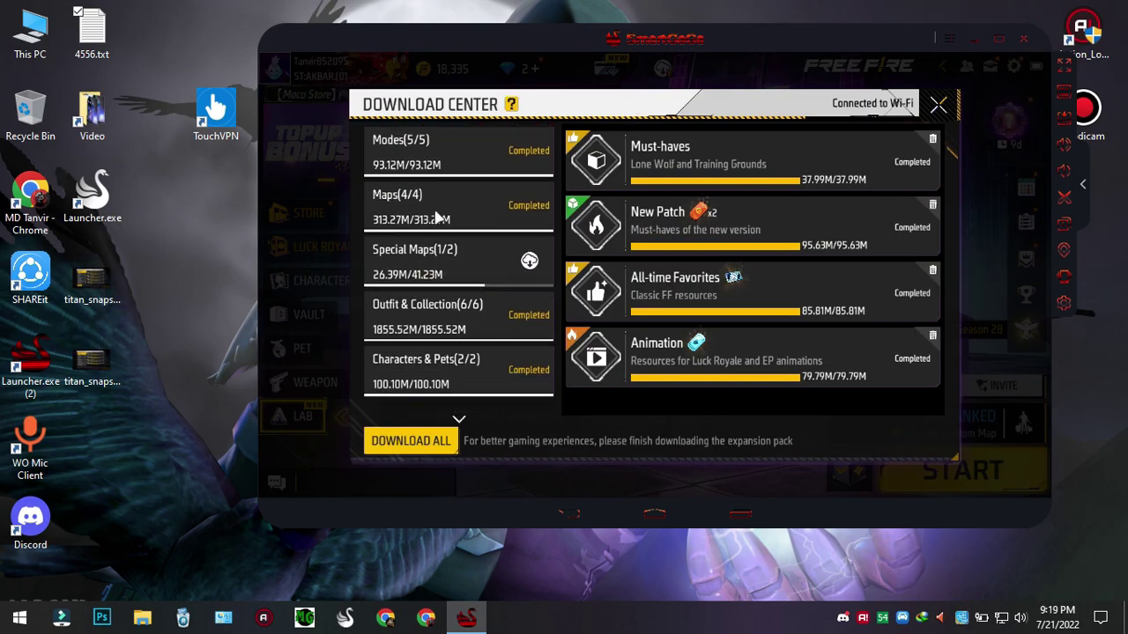
pyautogui.click(476, 274)
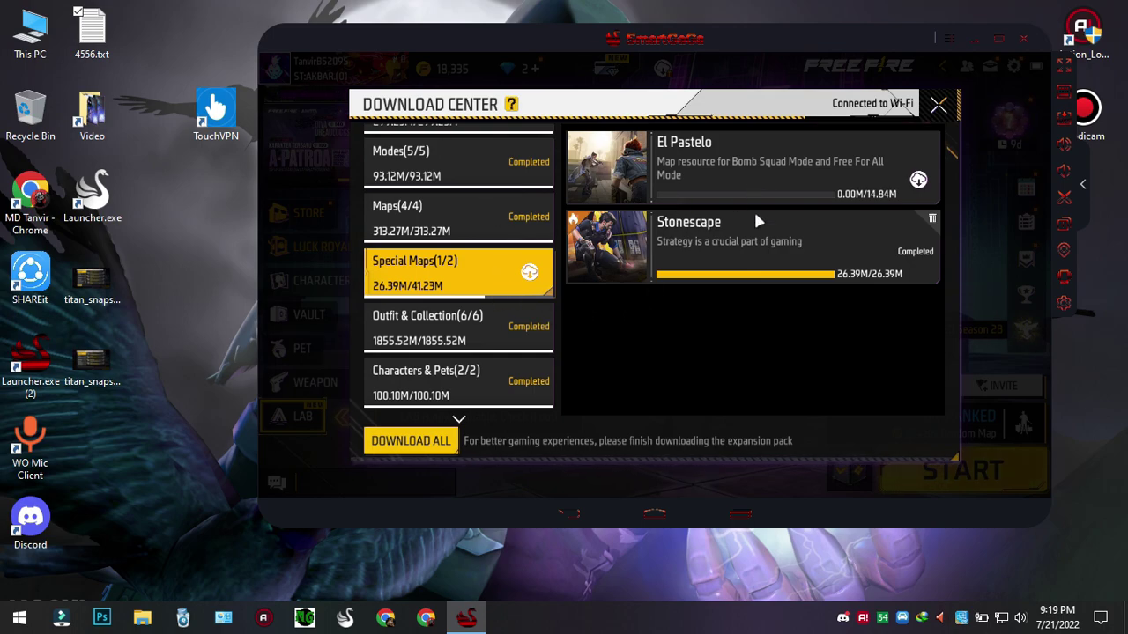
pyautogui.scroll(1, 521, 255)
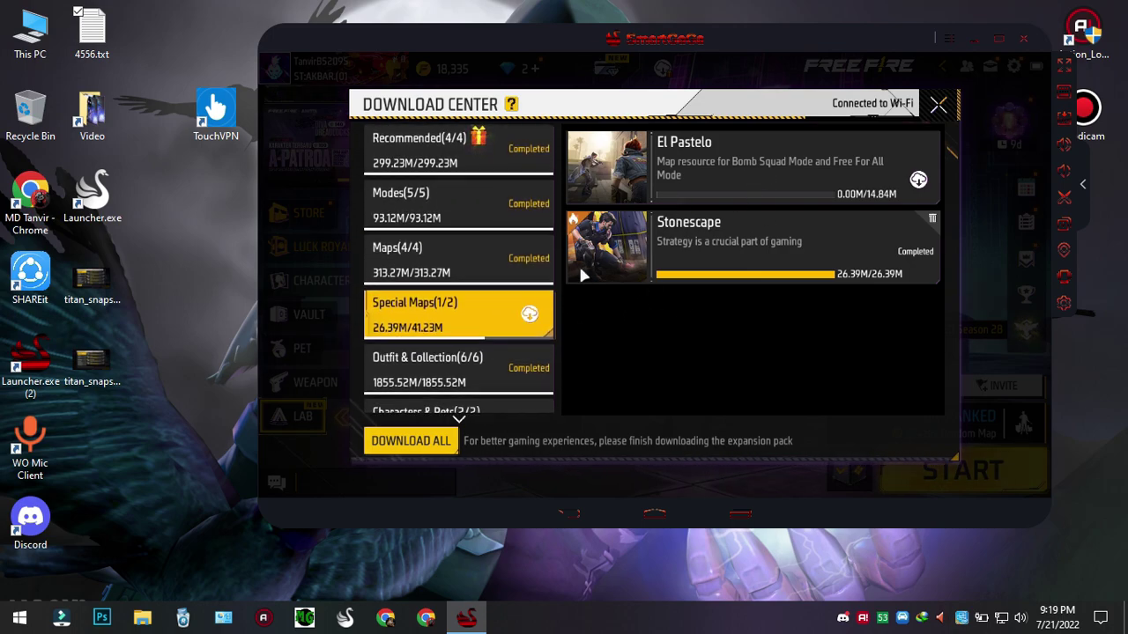
pyautogui.click(484, 139)
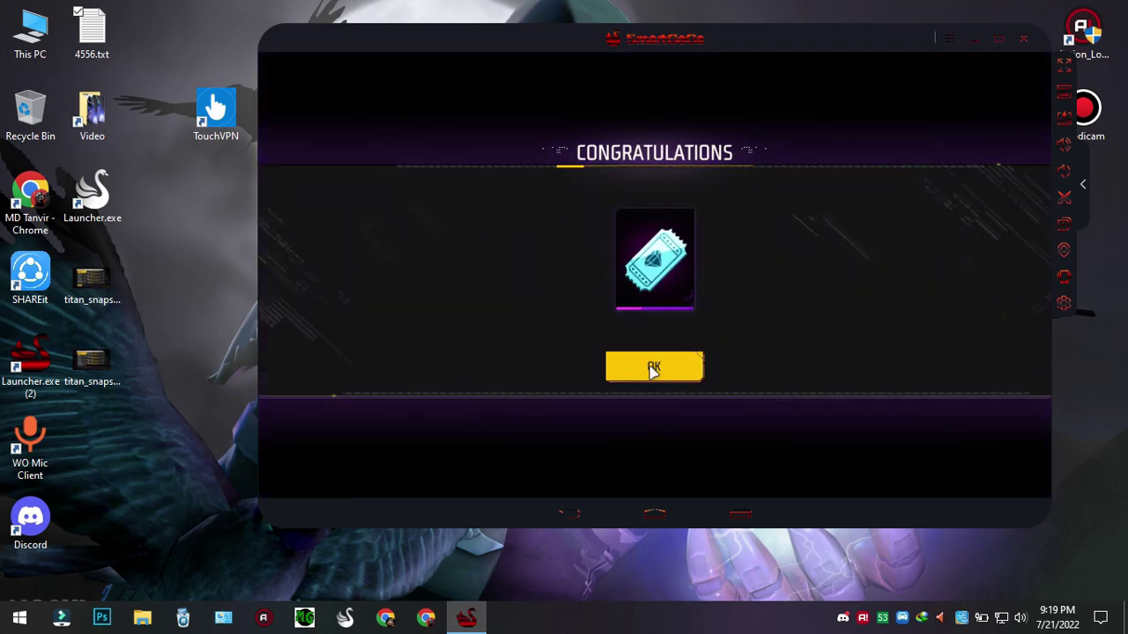
pyautogui.click(652, 370)
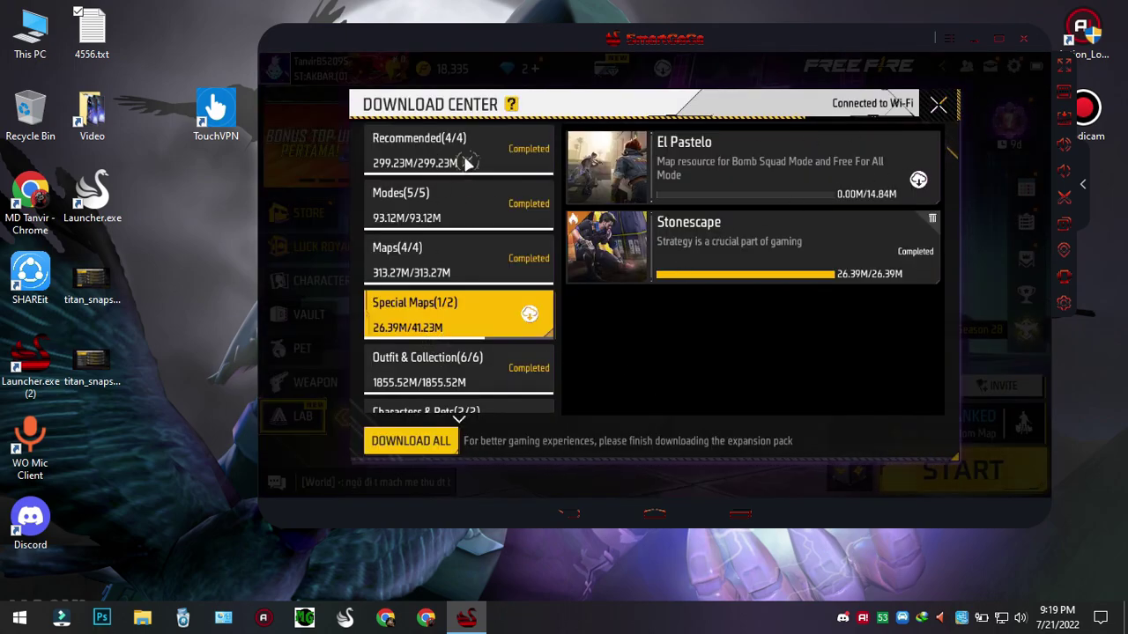
# Delete the downloaded Alpine and Kalahari map packs, confirming each deletion
pyautogui.click(467, 164)
pyautogui.scroll(-2, 421, 205)
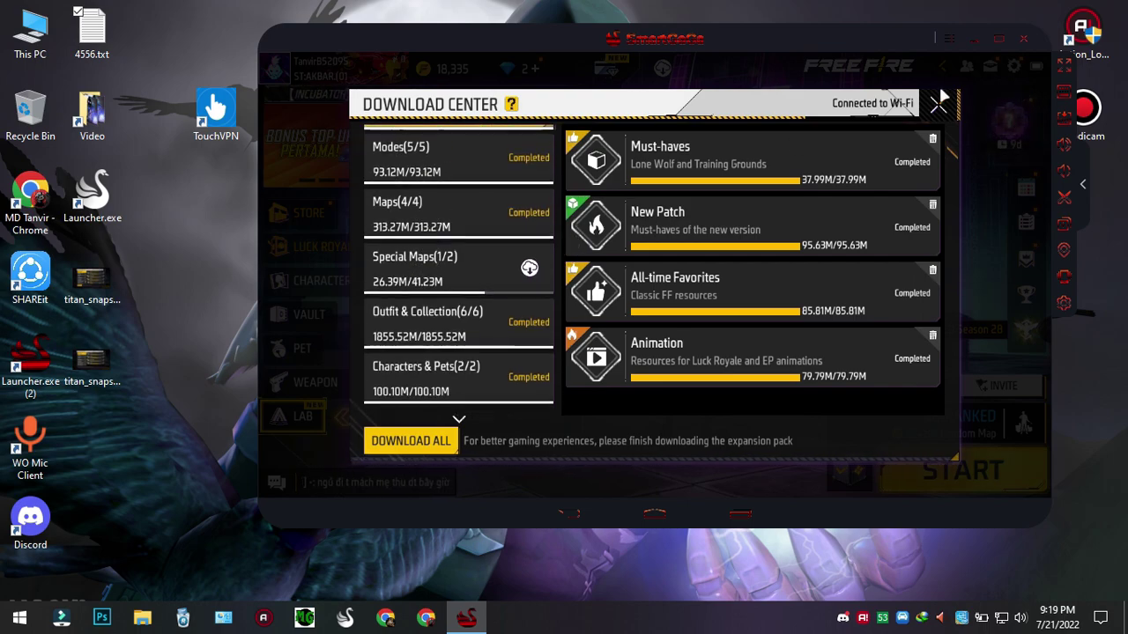
pyautogui.scroll(2, 421, 205)
pyautogui.click(441, 265)
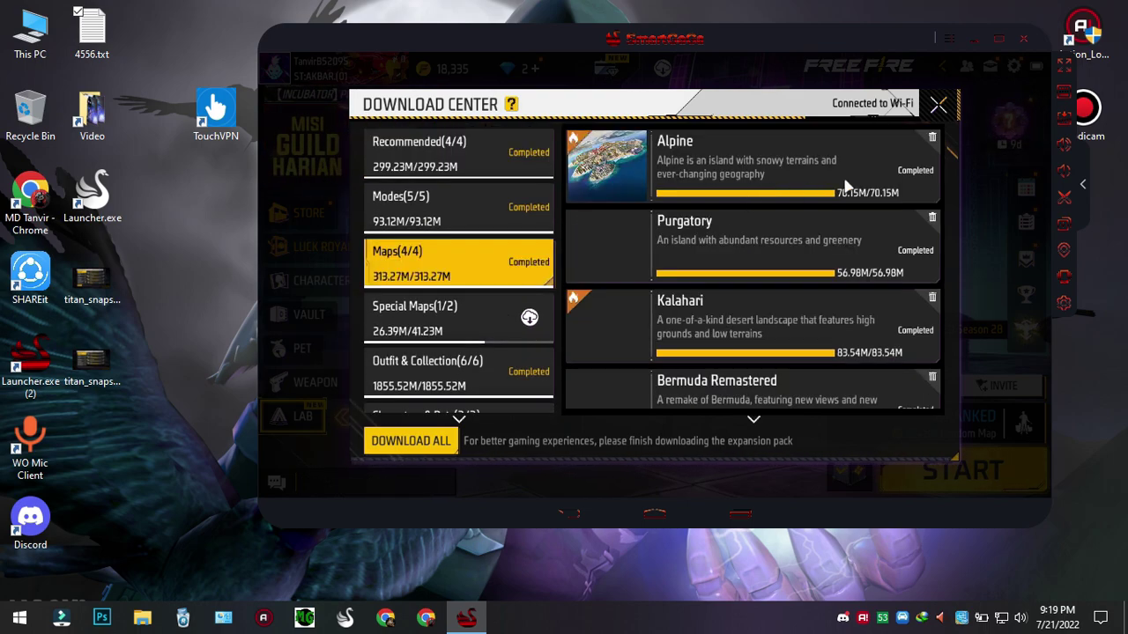
pyautogui.click(931, 138)
pyautogui.click(762, 338)
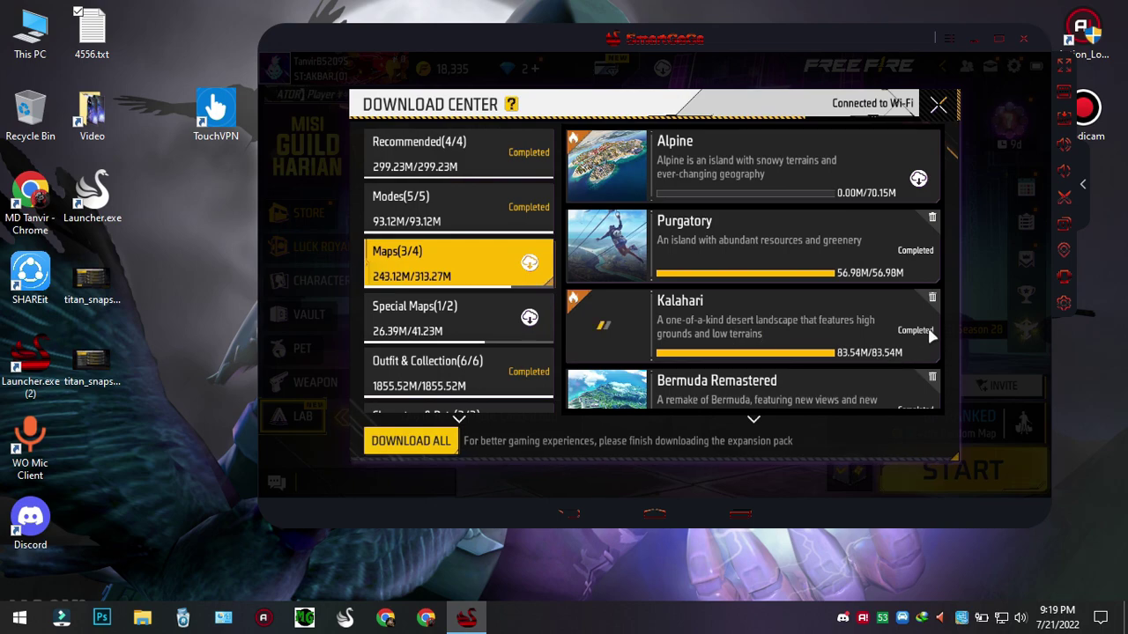
pyautogui.click(931, 299)
pyautogui.click(736, 339)
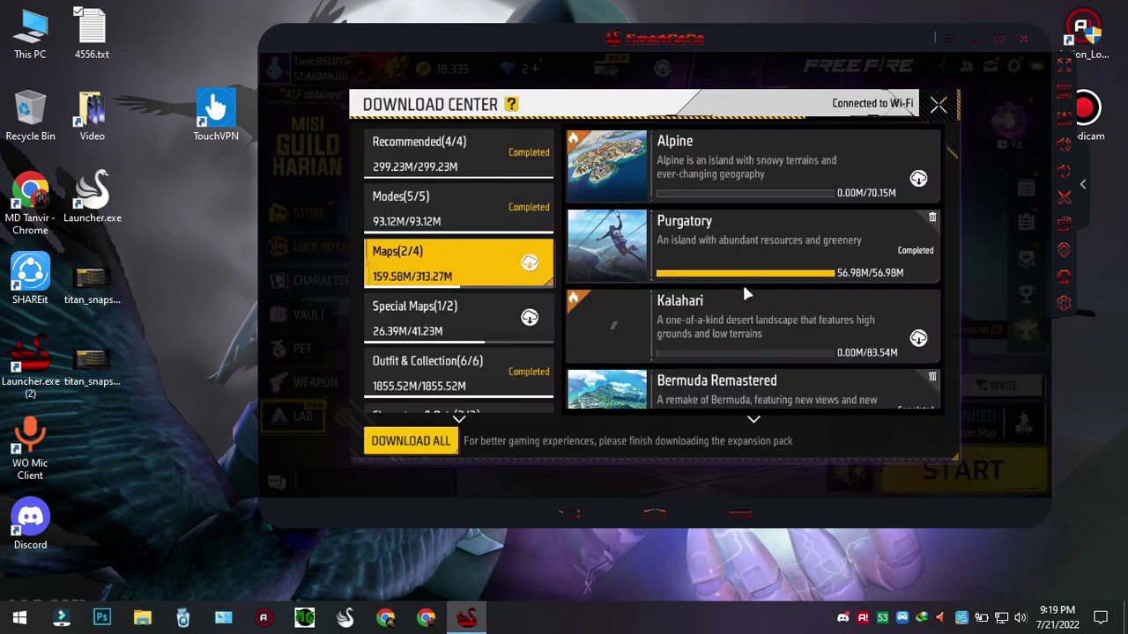
# Review the Outfit & Collection and Recommended packs to confirm they are all completed
pyautogui.scroll(-1, 723, 282)
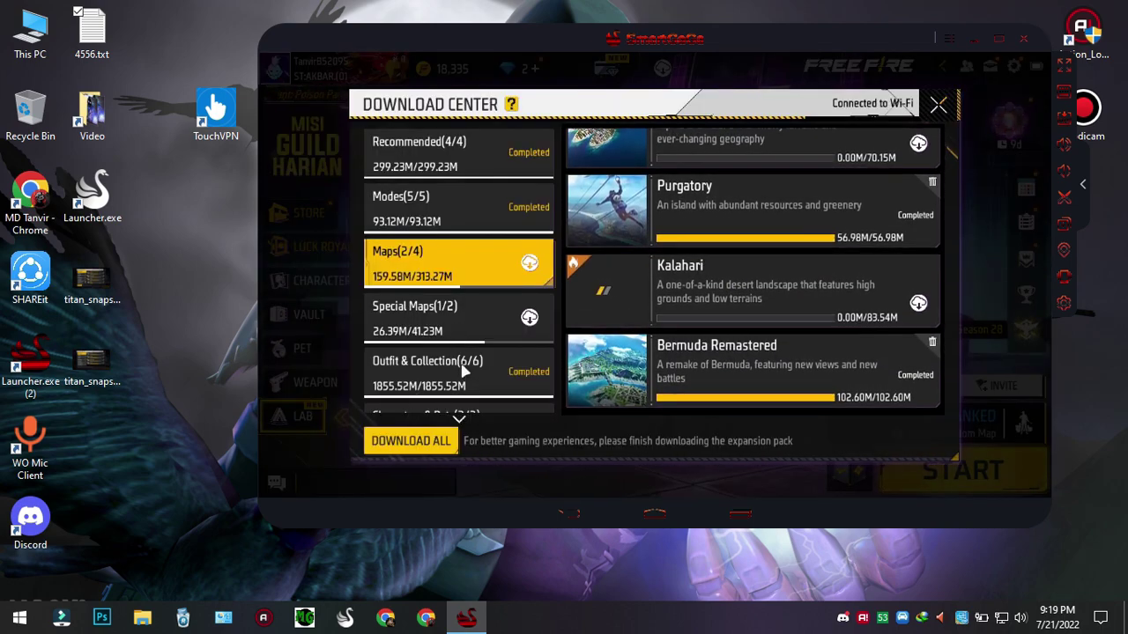
pyautogui.scroll(-1, 464, 360)
pyautogui.click(460, 324)
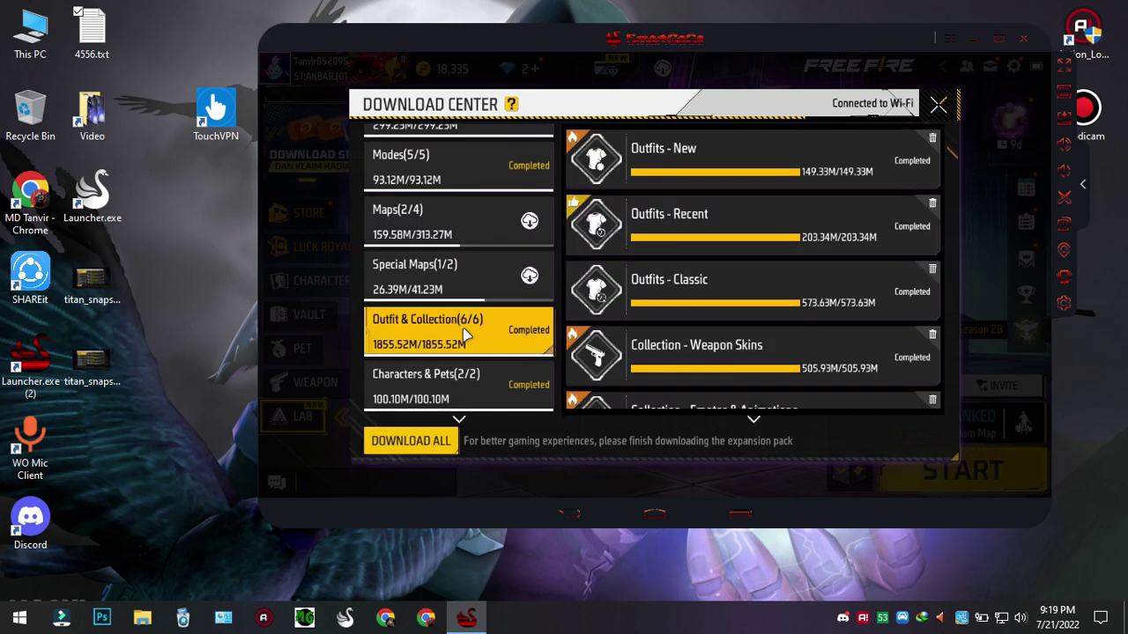
pyautogui.scroll(3, 464, 333)
pyautogui.click(483, 157)
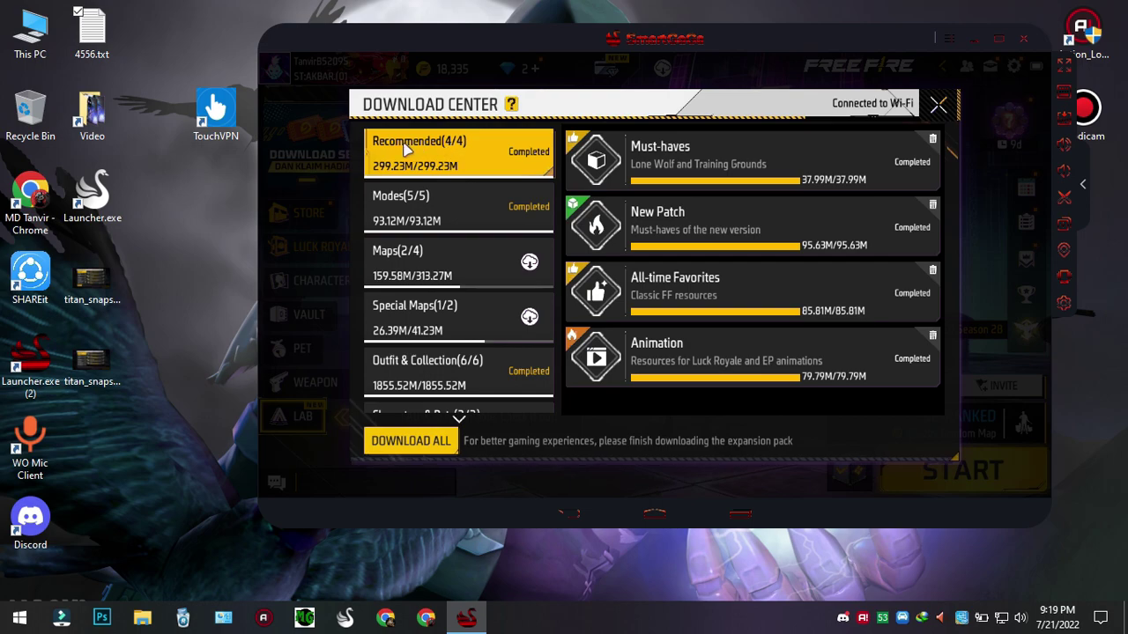
pyautogui.scroll(-1, 476, 261)
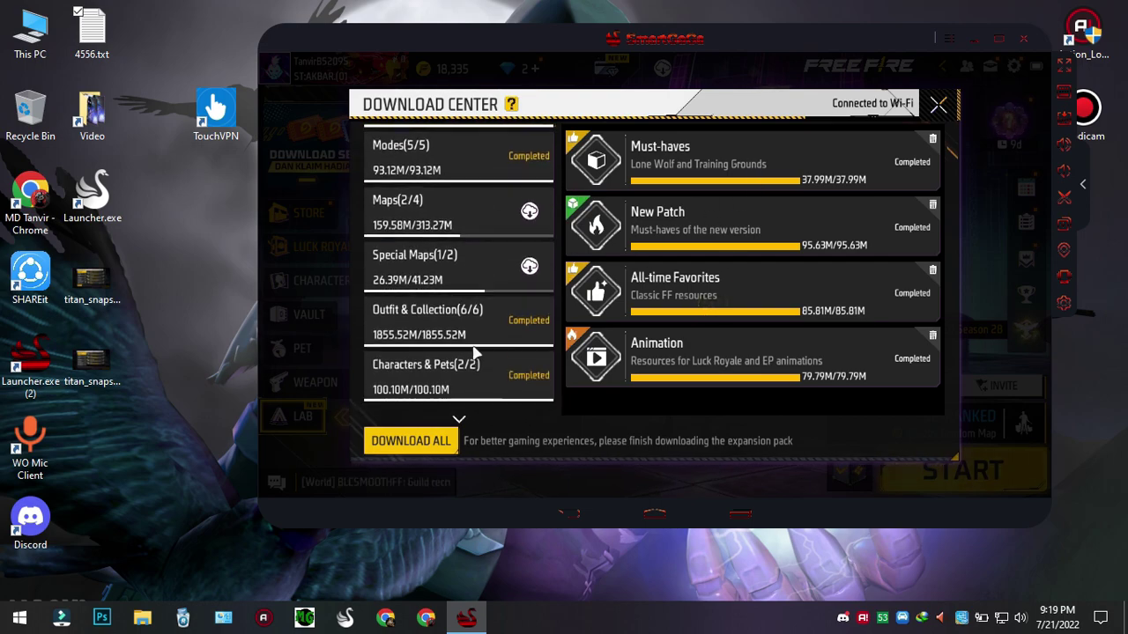
pyautogui.click(458, 328)
pyautogui.scroll(-3, 702, 262)
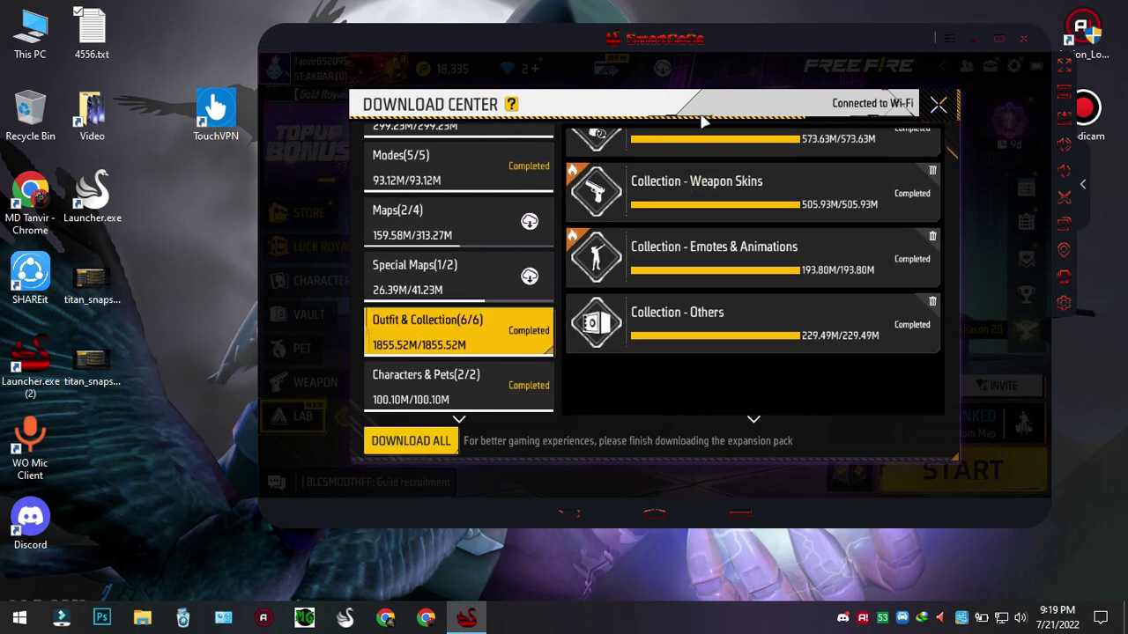
pyautogui.scroll(2, 757, 317)
pyautogui.scroll(-1, 818, 383)
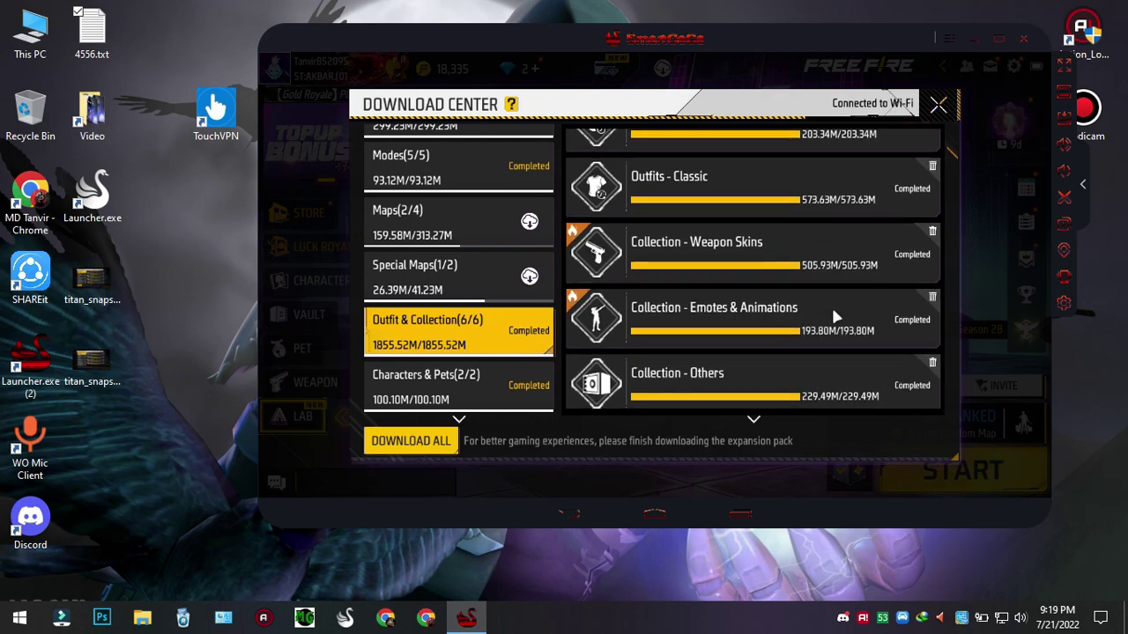
# Close the Download Center with its X to reach the lobby's START screen
pyautogui.click(937, 105)
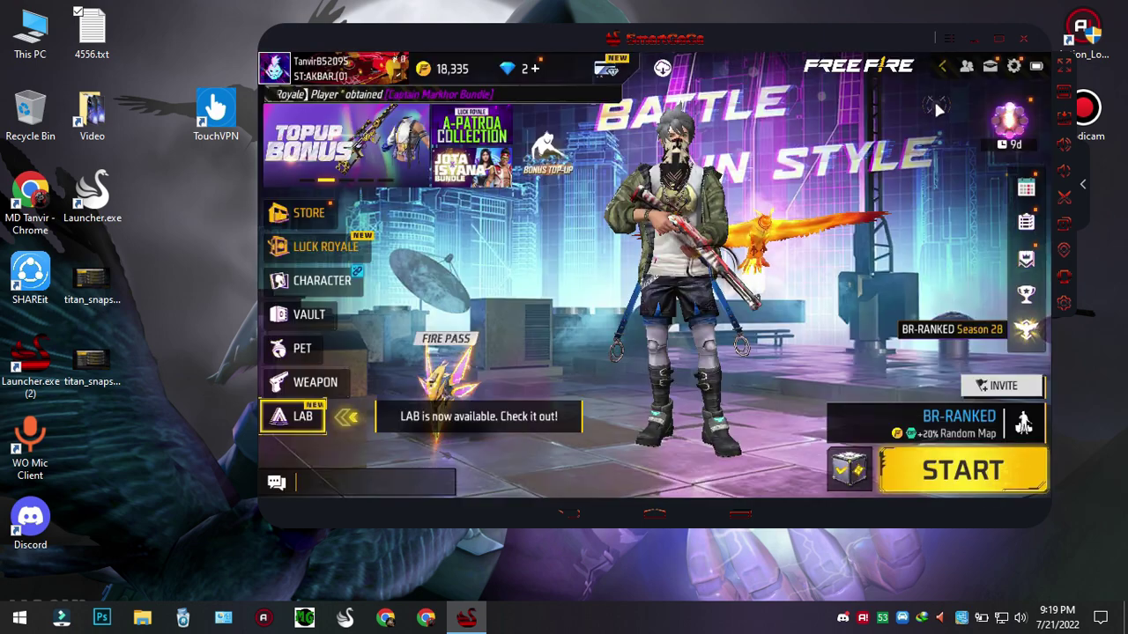